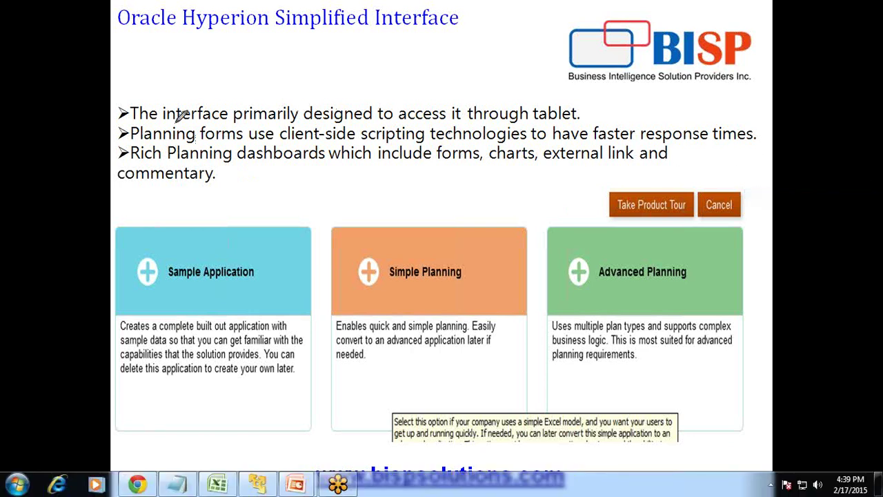
# - Underline the slide title and the words dashboards, forms, charts, external link and commentary in pink ink
pyautogui.moveTo(260, 26); pyautogui.dragTo(459, 27)
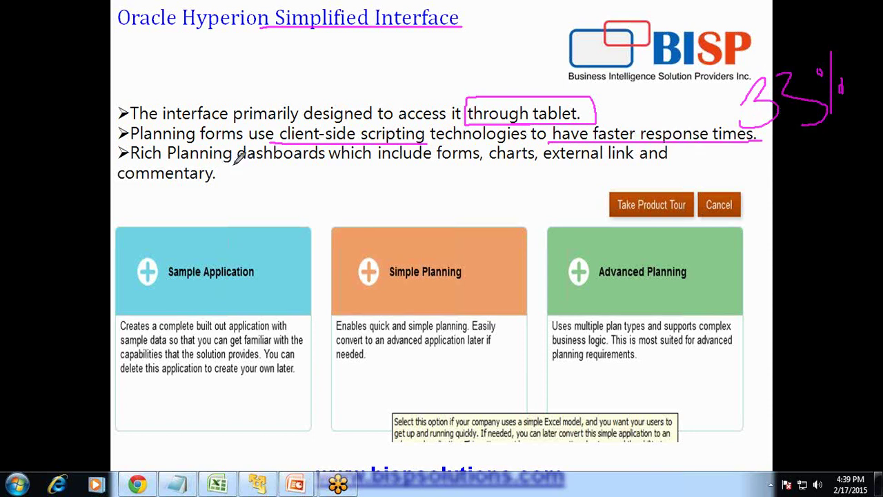
pyautogui.moveTo(237, 164); pyautogui.dragTo(323, 165)
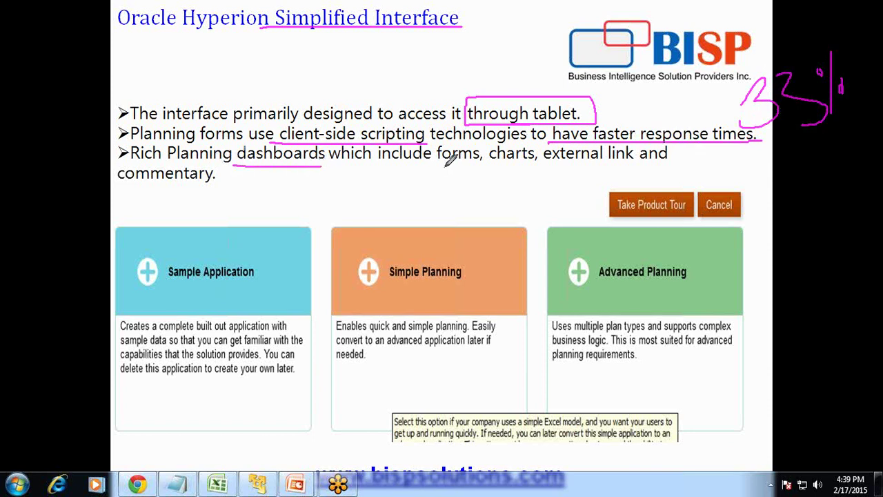
pyautogui.moveTo(437, 164); pyautogui.dragTo(635, 164)
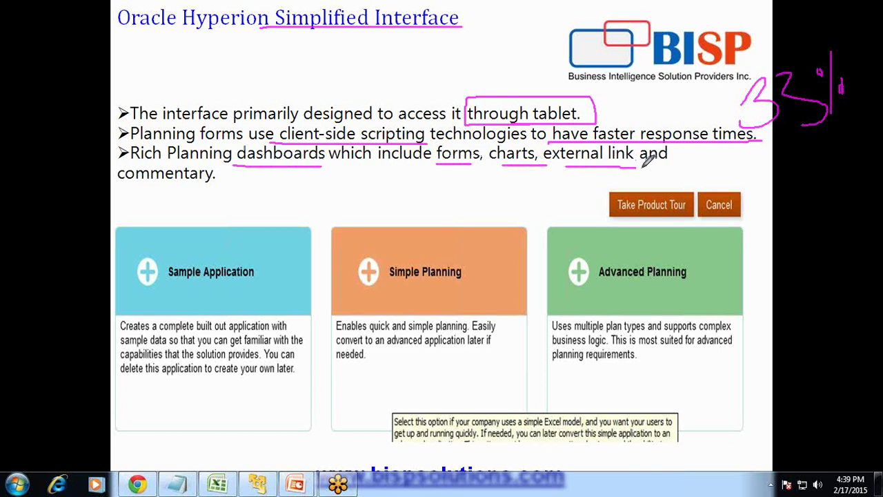
pyautogui.moveTo(116, 185); pyautogui.dragTo(216, 183)
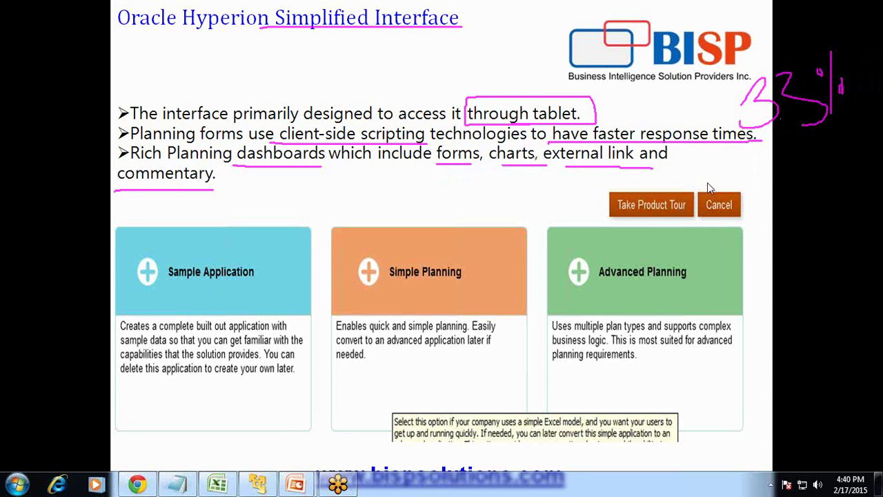
# - Sign in to Oracle EPM Workspace with the account password
pyautogui.click(289, 485)
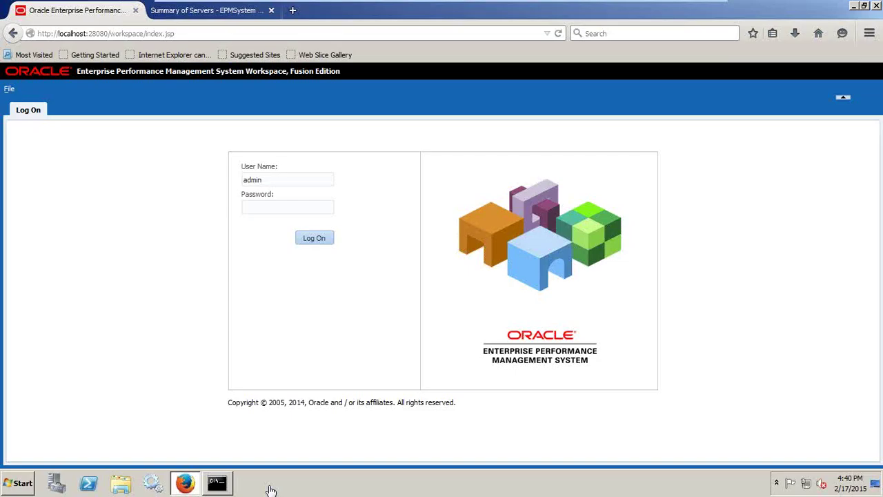
pyautogui.write('password')
pyautogui.press('Return')
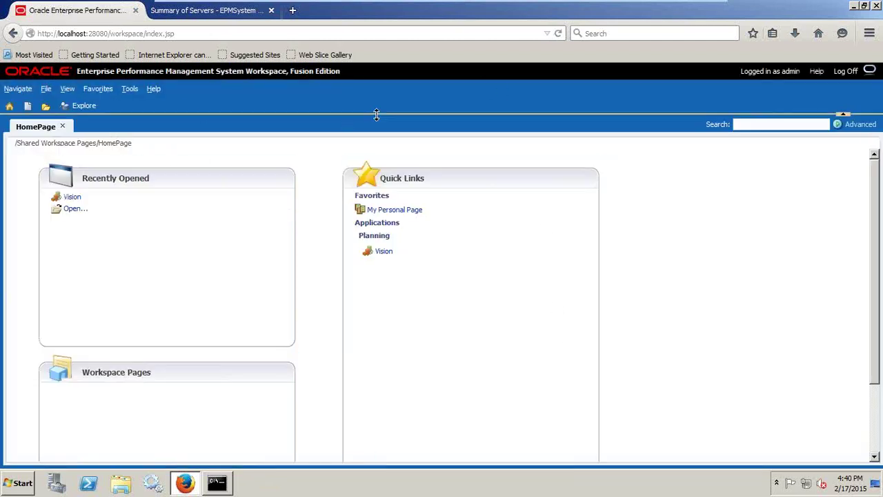
# - Go to Navigate > Administer > Planning Administration and launch the Simplified Interface
pyautogui.click(19, 90)
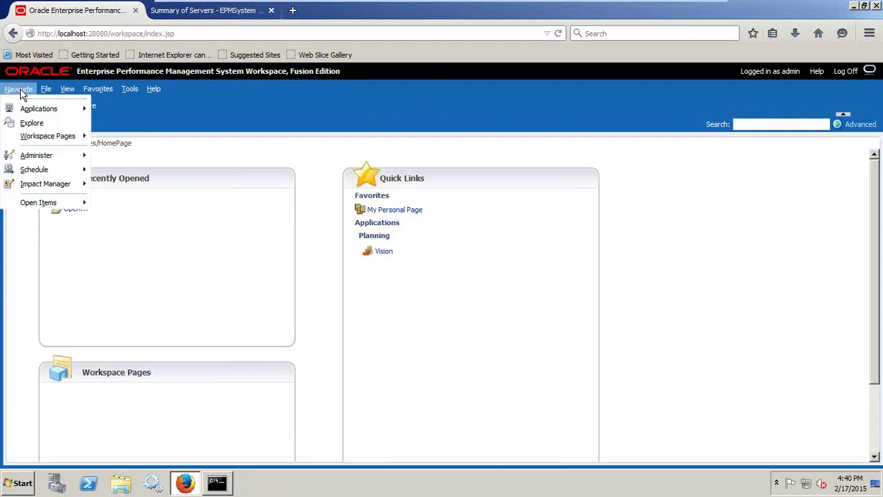
pyautogui.moveTo(36, 156)
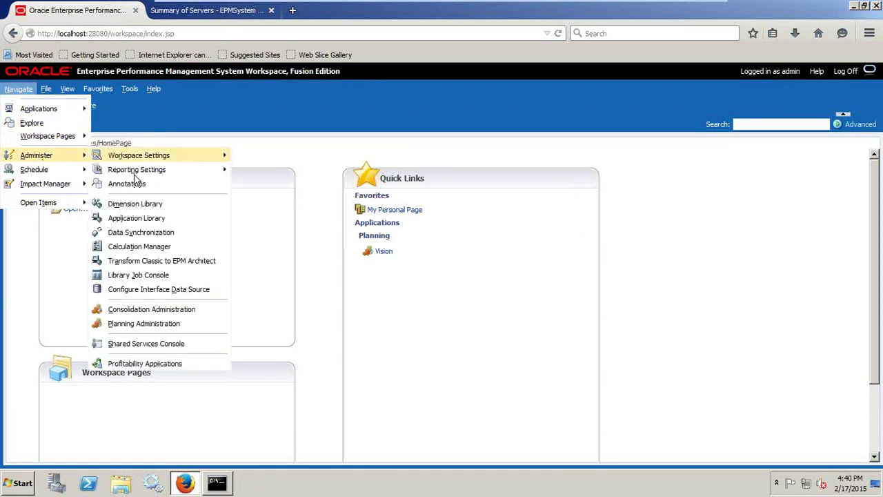
pyautogui.click(162, 324)
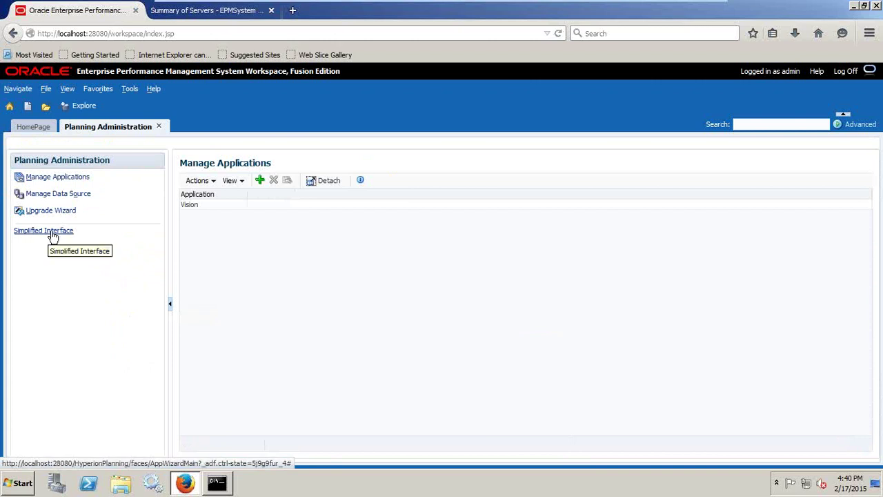
pyautogui.click(54, 234)
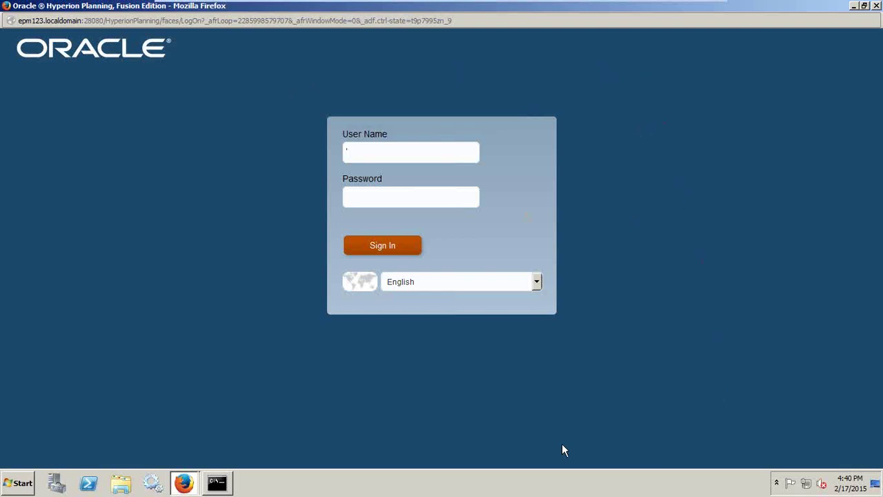
# - Sign in to Planning with the user name and password to reach the Vision application list
pyautogui.write('dmin')
pyautogui.press('Tab')
pyautogui.hotkey('ctrl', 'a')
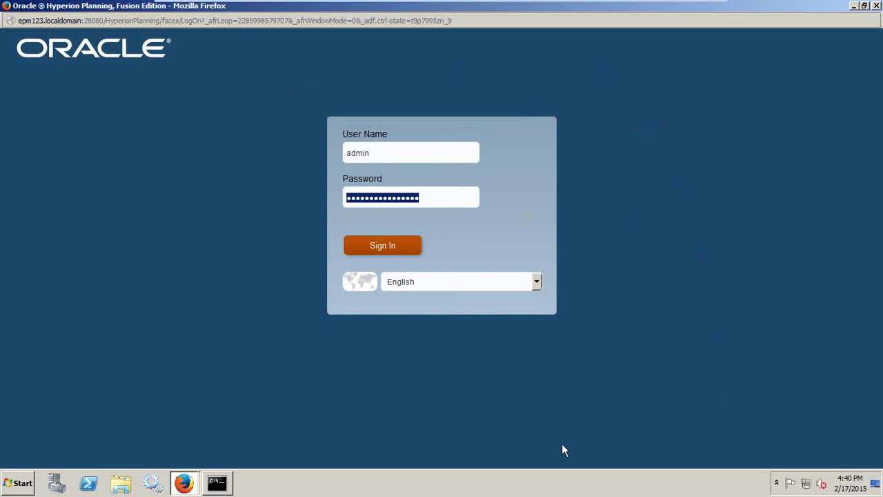
pyautogui.write('***************')
pyautogui.press('Return')
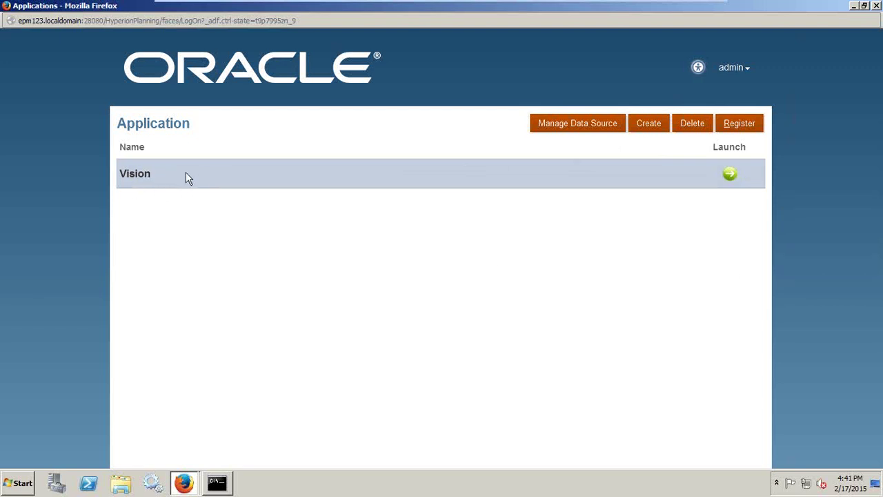
pyautogui.click(659, 125)
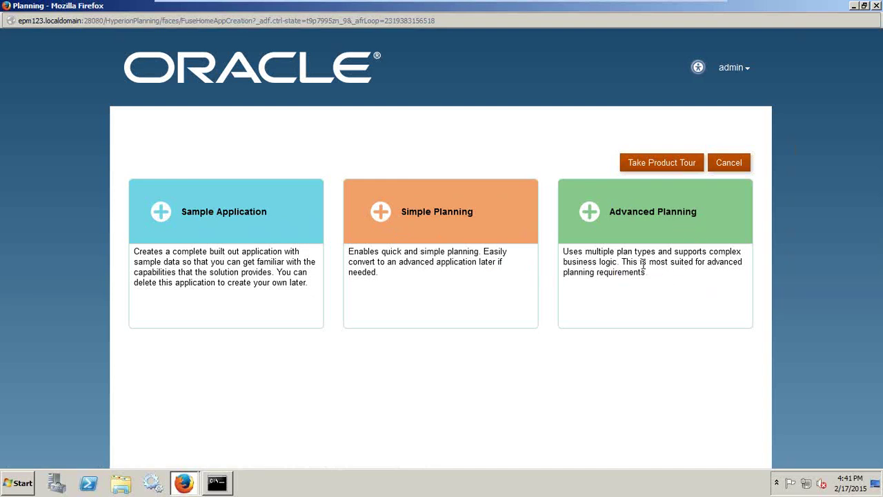
pyautogui.click(730, 166)
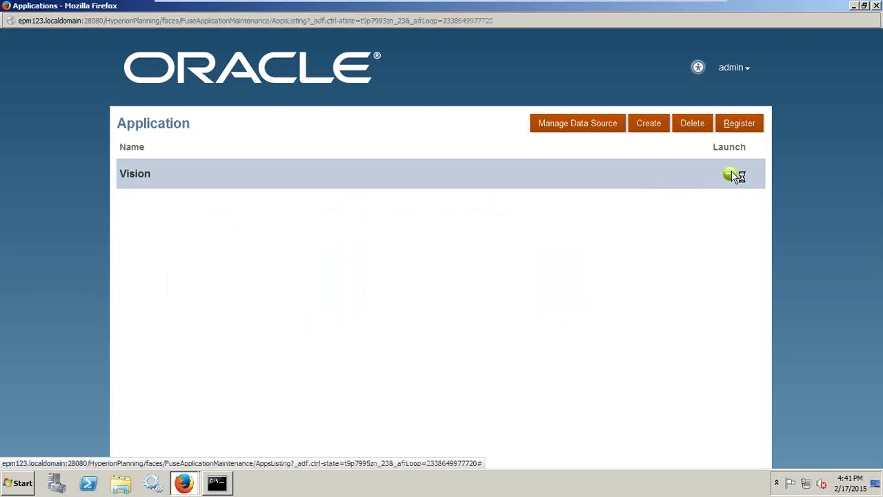
# - Launch the Vision application and show its Dashboards list
pyautogui.click(730, 172)
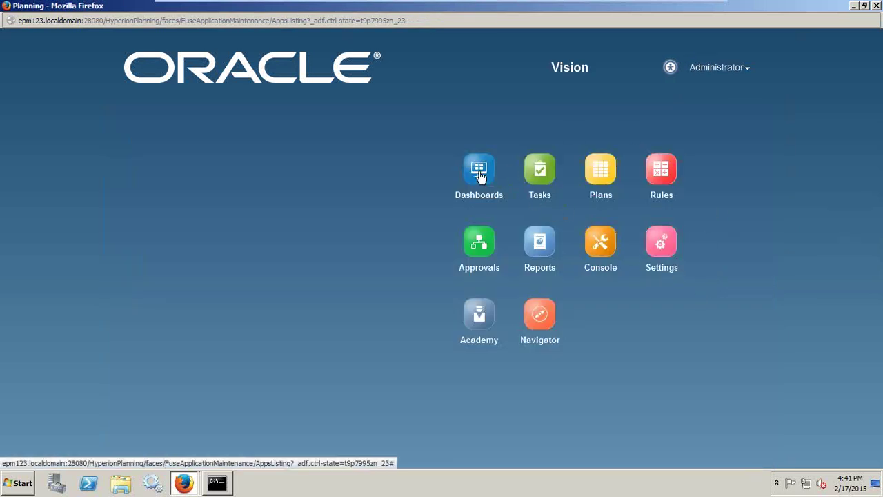
pyautogui.click(481, 177)
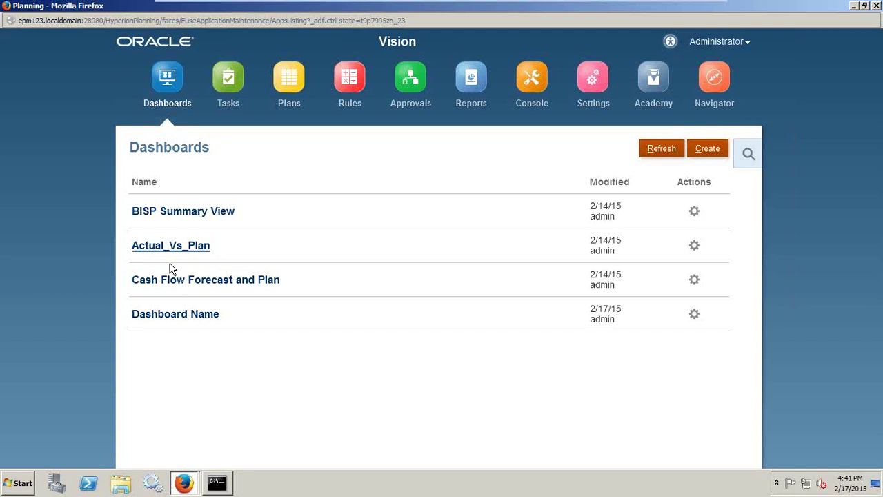
pyautogui.click(216, 281)
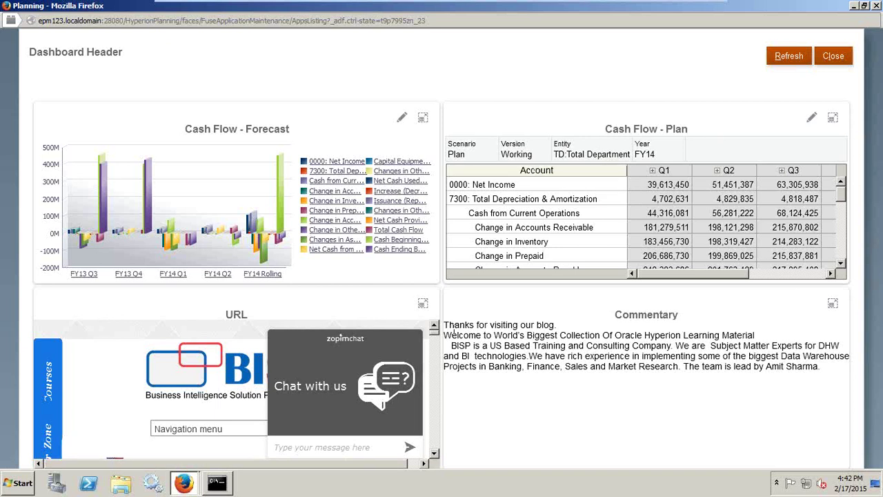
pyautogui.click(434, 453)
pyautogui.click(434, 453)
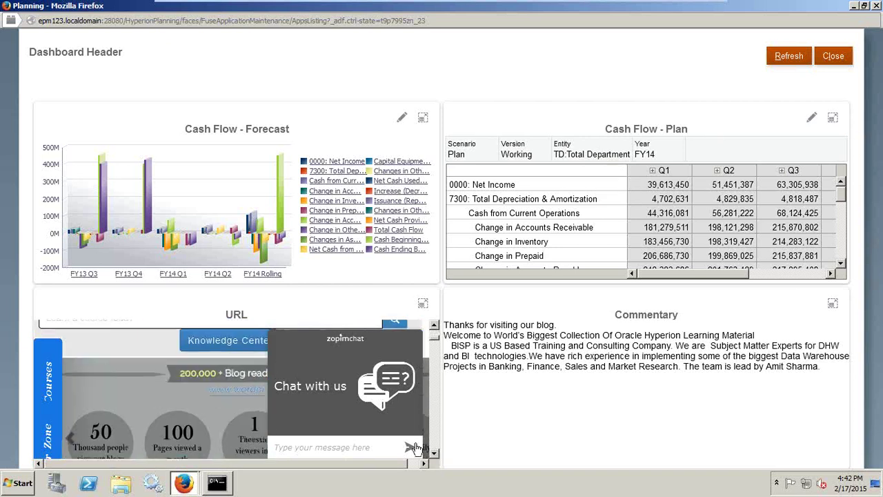
pyautogui.click(434, 325)
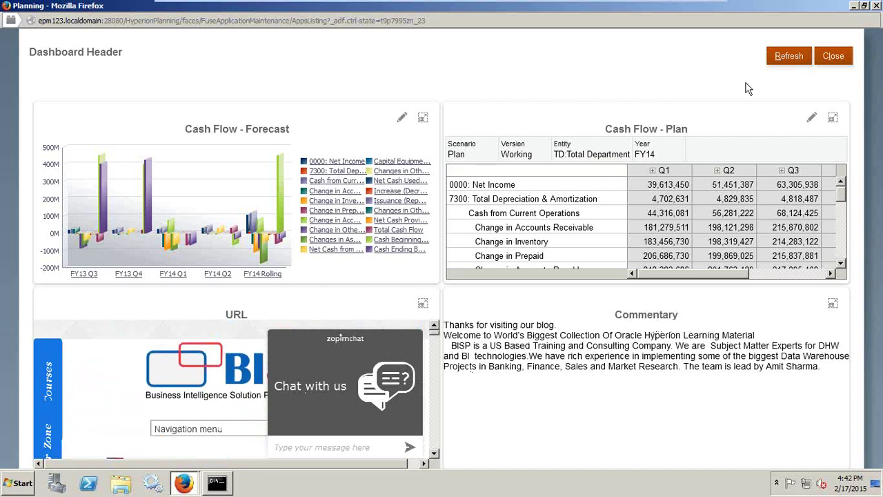
pyautogui.click(832, 56)
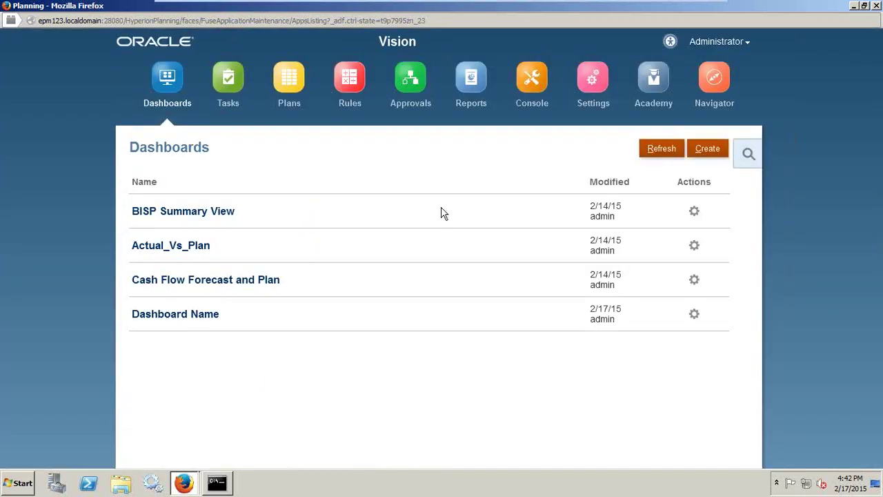
# - Create a dashboard with Cash Flow - Forecast and Cash Flow - Plan forms side by side in the top panels
pyautogui.click(707, 149)
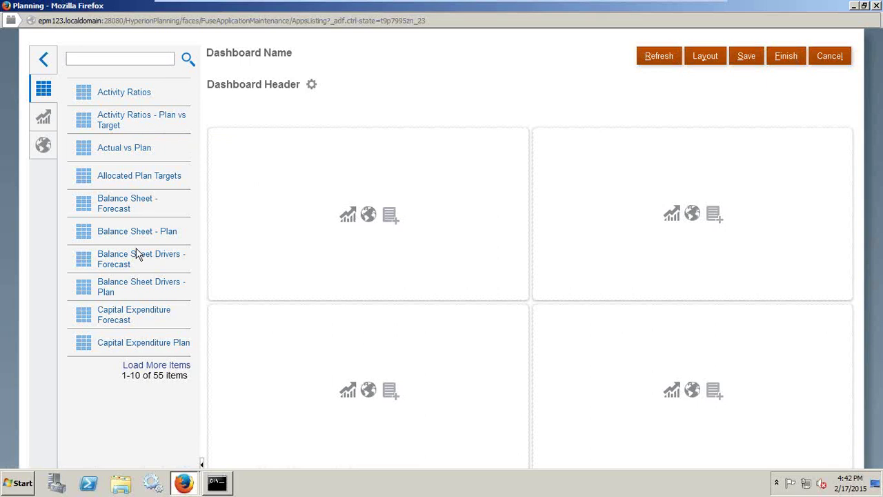
pyautogui.click(44, 119)
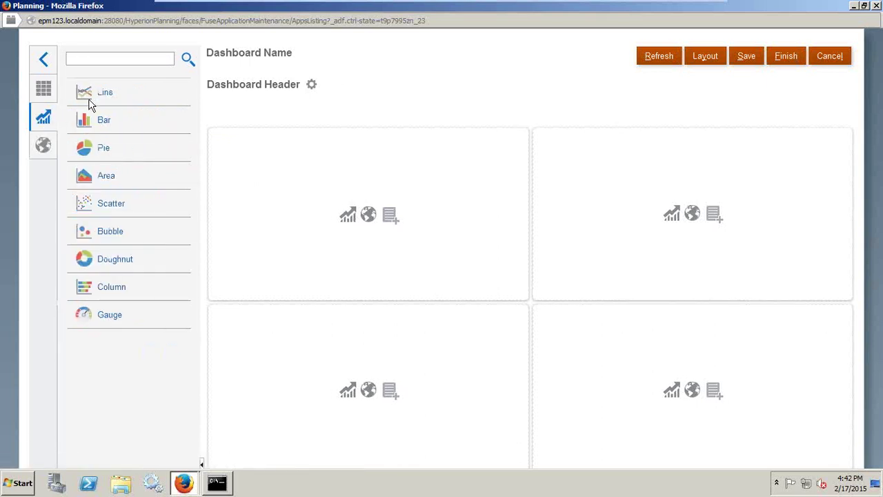
pyautogui.click(42, 147)
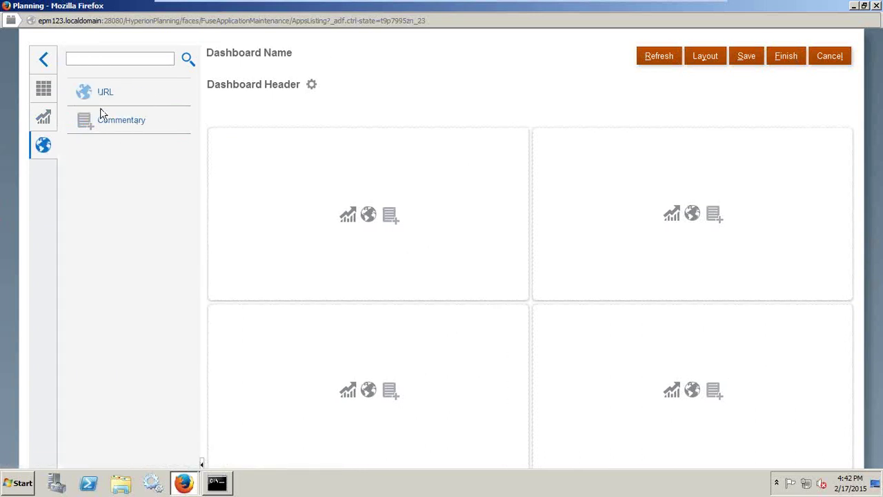
pyautogui.click(44, 90)
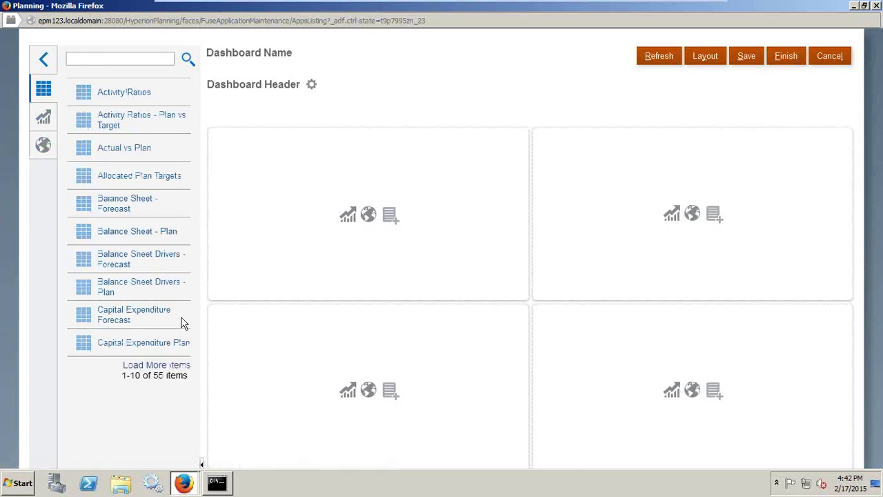
pyautogui.click(174, 370)
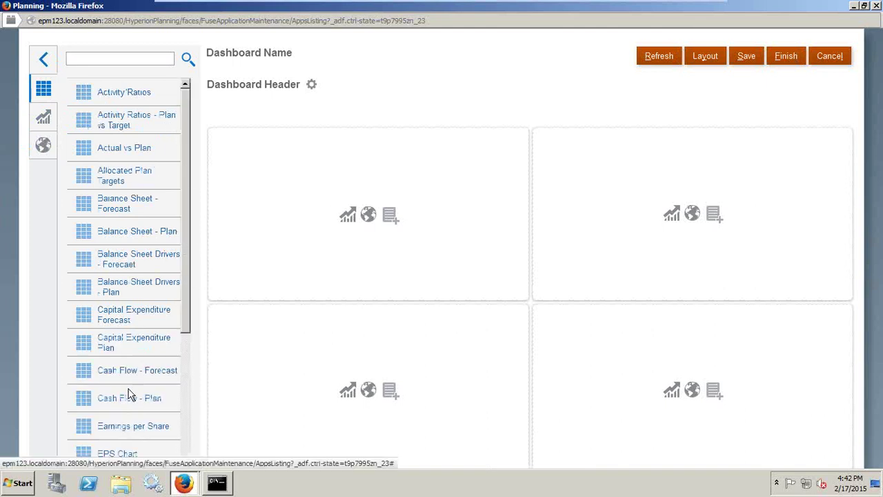
pyautogui.moveTo(115, 374); pyautogui.dragTo(311, 230)
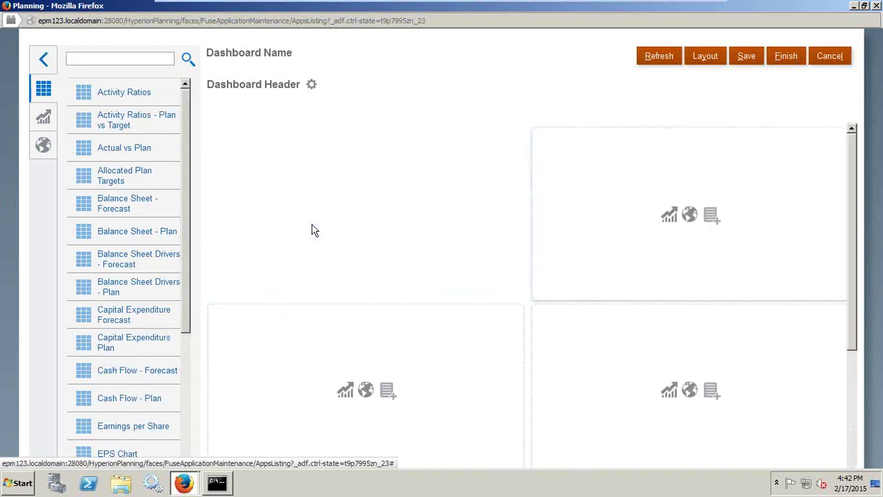
pyautogui.moveTo(127, 416); pyautogui.dragTo(638, 224)
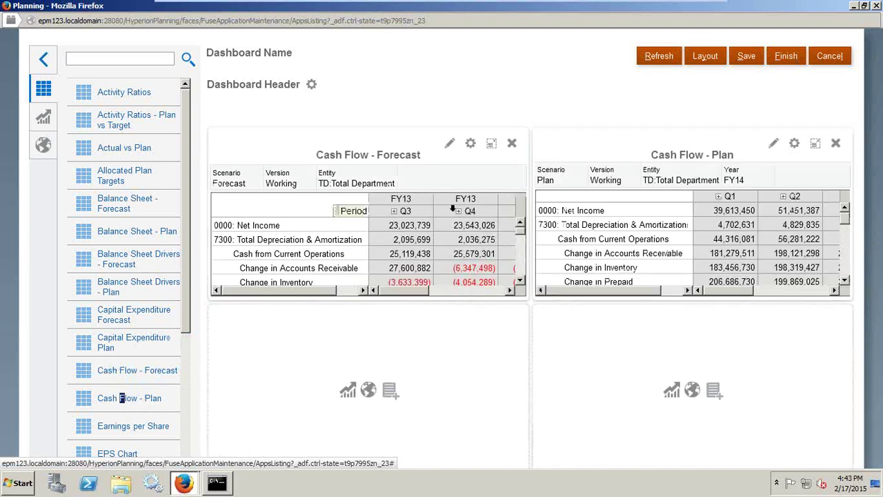
# - Change the Cash Flow - Forecast panel's chart type to a 3D bar chart
pyautogui.click(471, 144)
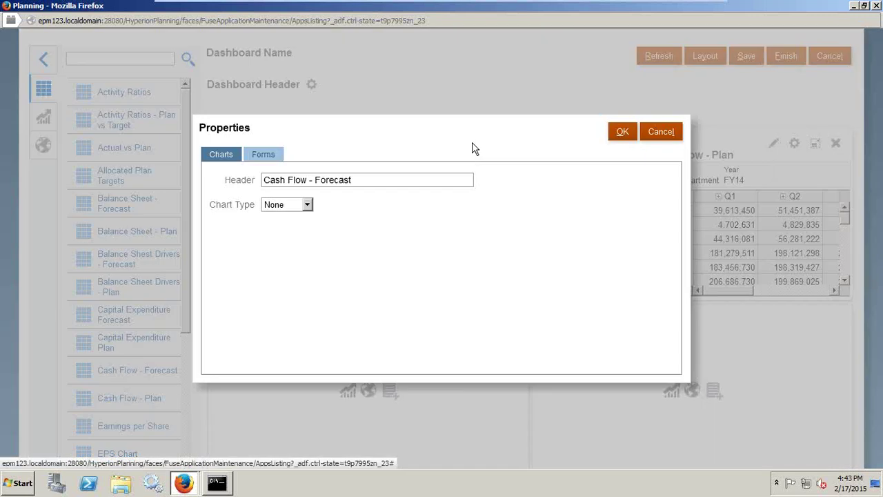
pyautogui.click(278, 205)
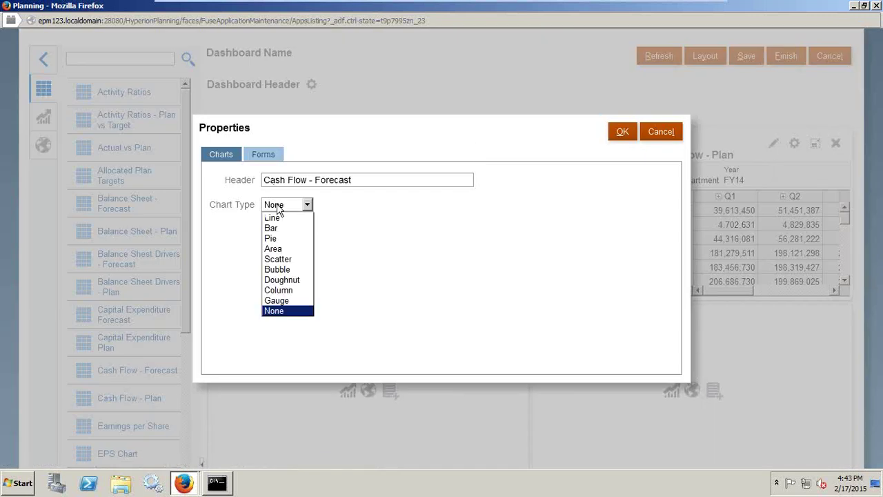
pyautogui.click(289, 229)
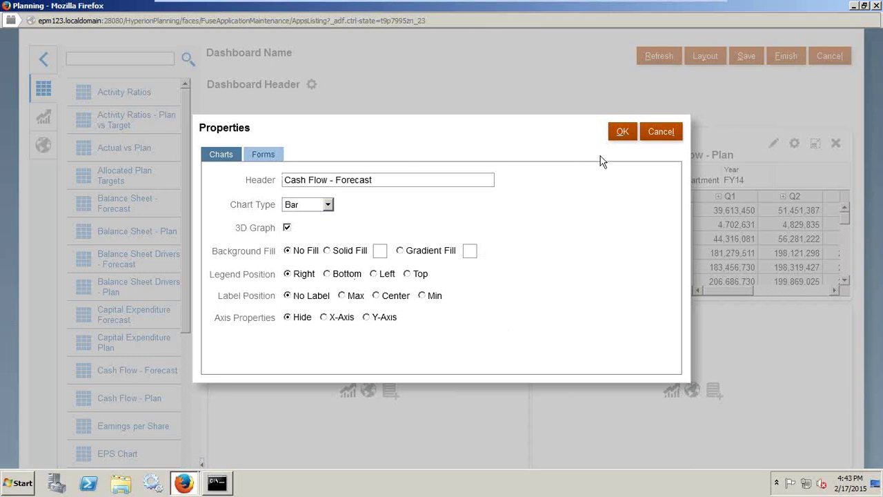
pyautogui.click(620, 132)
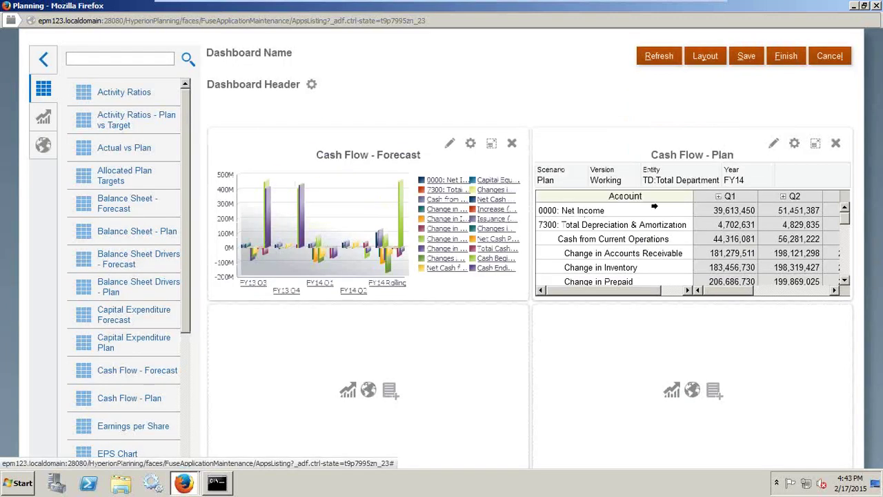
# - Add a URL panel bottom-left and a bold-text Commentary panel bottom-right, then attempt Finish
pyautogui.click(369, 391)
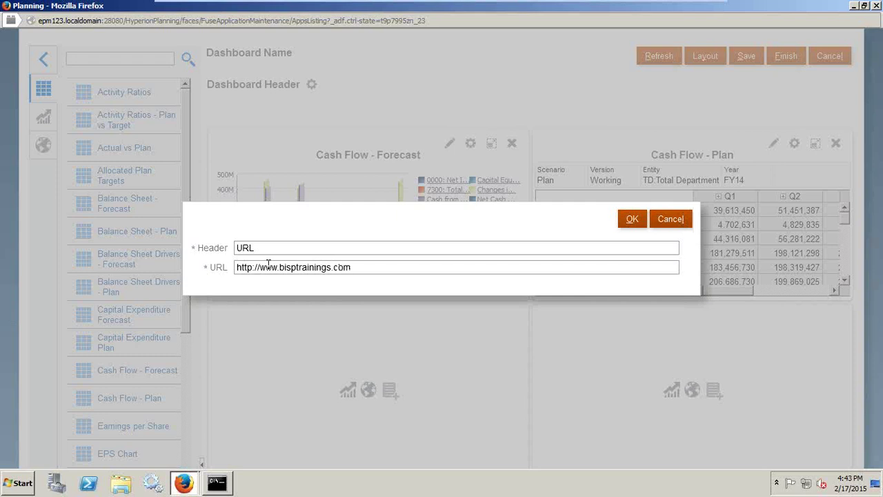
pyautogui.click(628, 221)
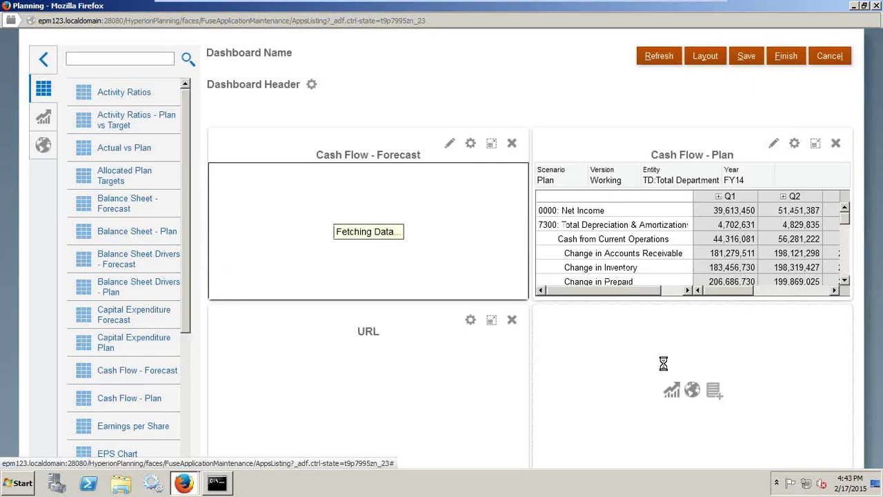
pyautogui.click(714, 393)
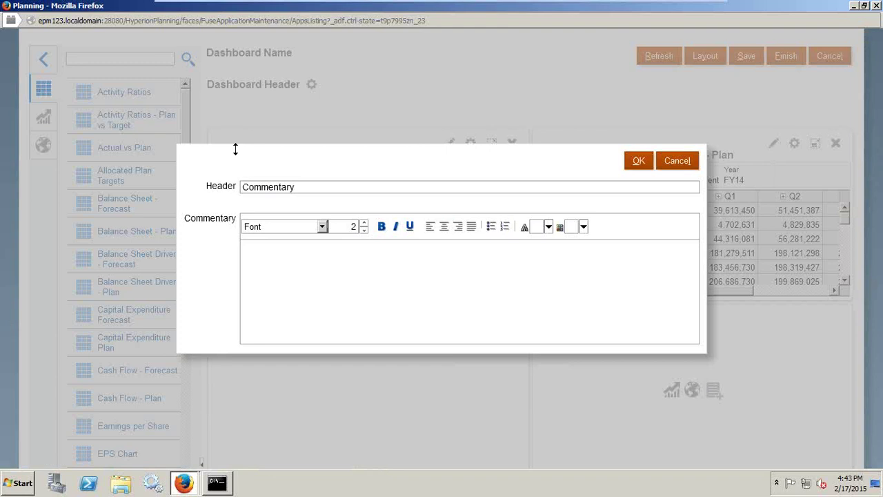
pyautogui.click(272, 259)
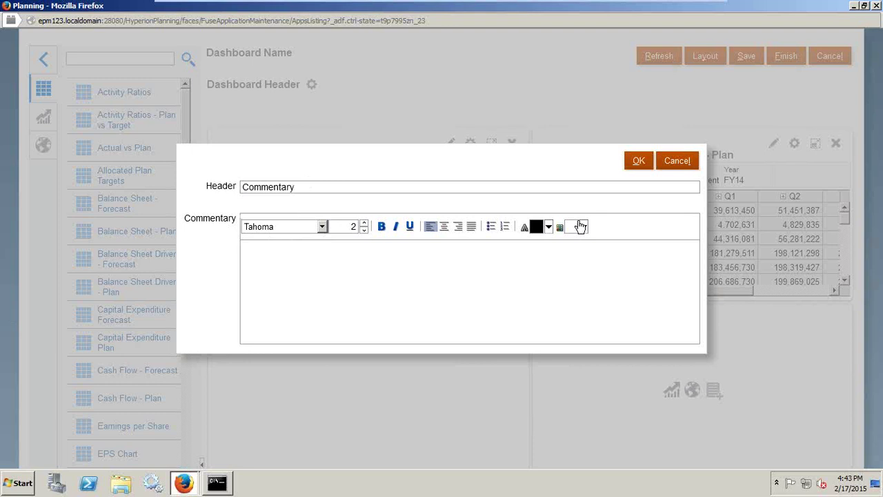
pyautogui.hotkey('ctrl', 'b')
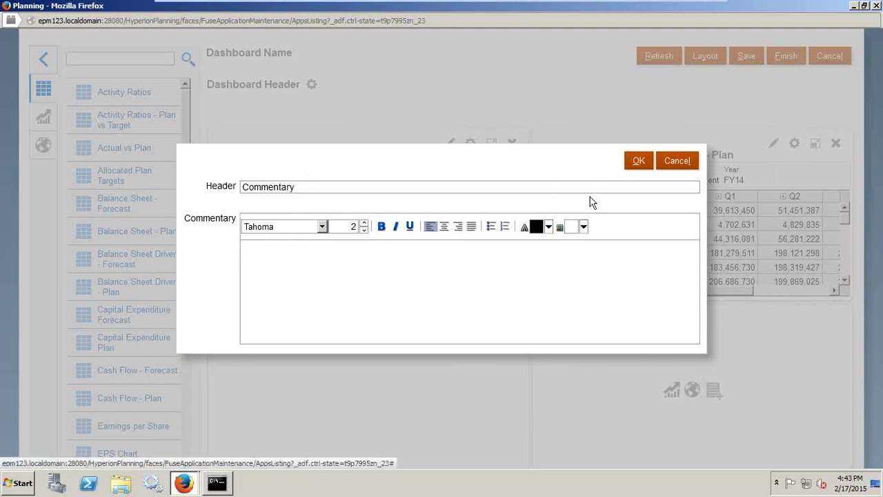
pyautogui.click(640, 166)
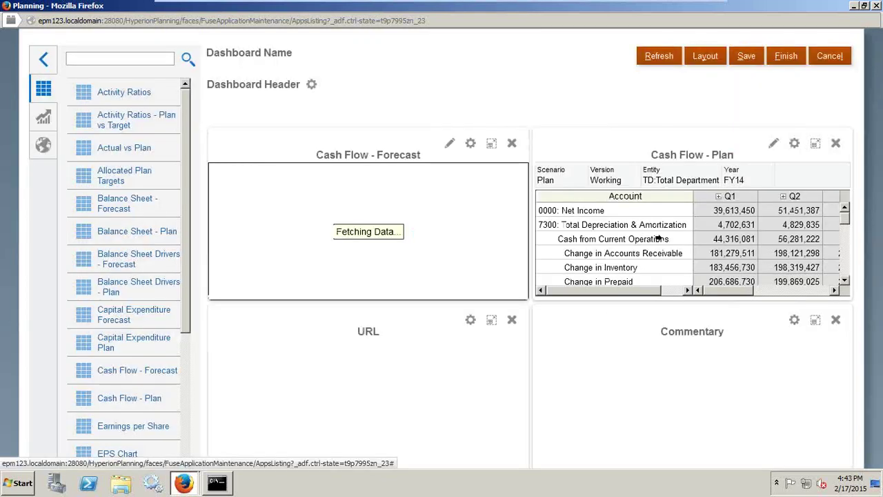
pyautogui.click(786, 60)
# - Dismiss the name-in-use warning and keep the current dashboard layout
pyautogui.click(514, 260)
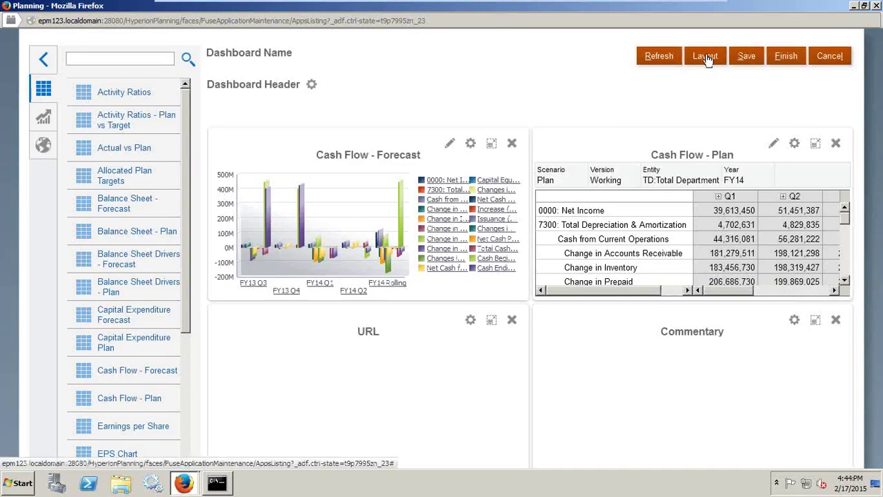
pyautogui.click(704, 58)
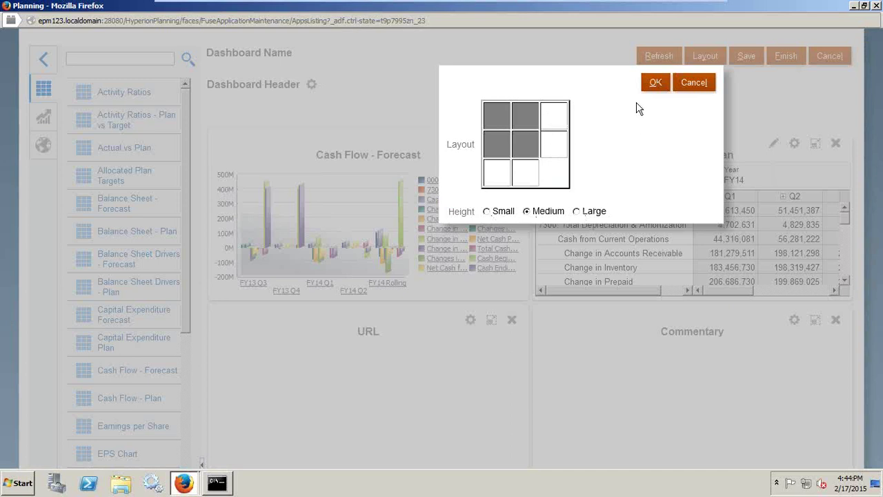
pyautogui.click(654, 82)
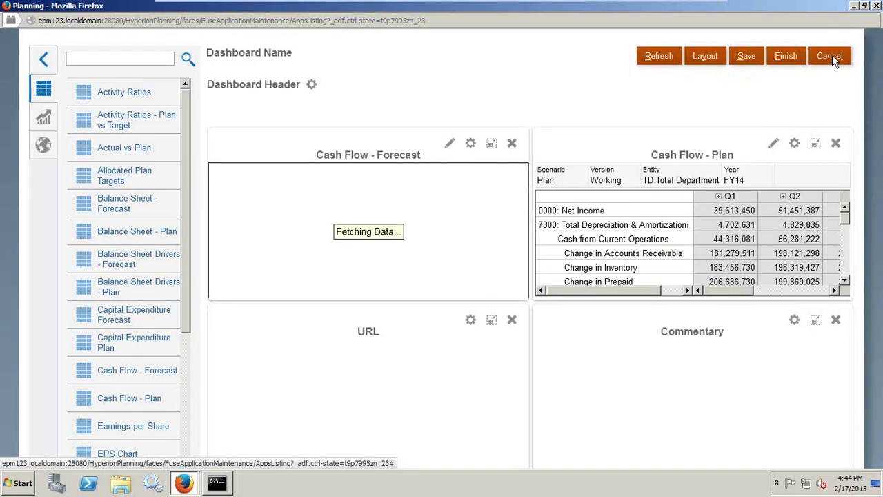
# - Retry finishing twice, then cancel the dashboard and return to the Dashboards list
pyautogui.click(783, 58)
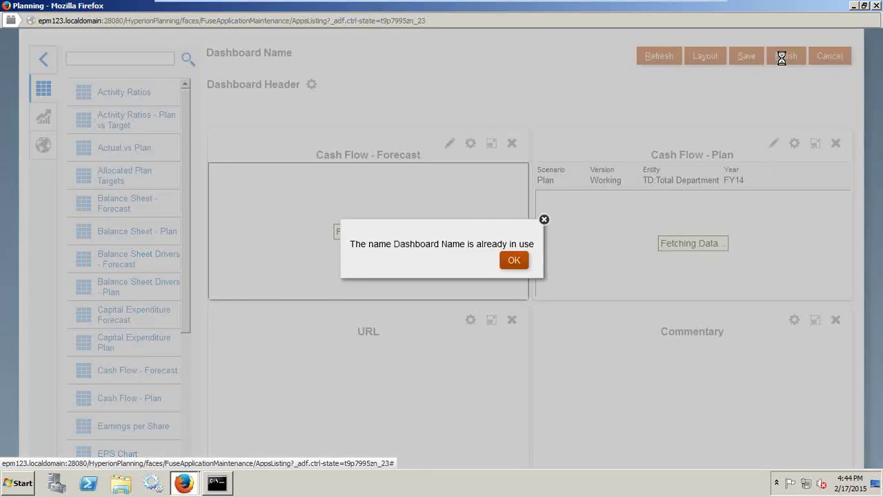
pyautogui.click(513, 264)
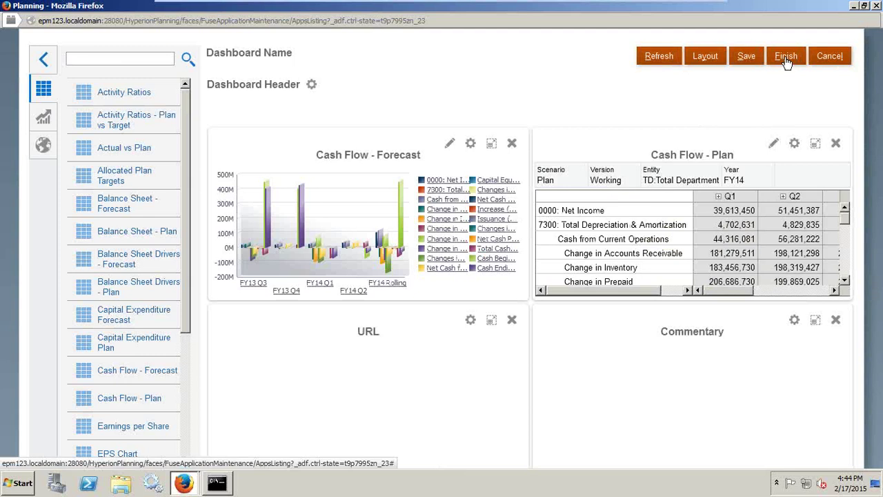
pyautogui.click(786, 61)
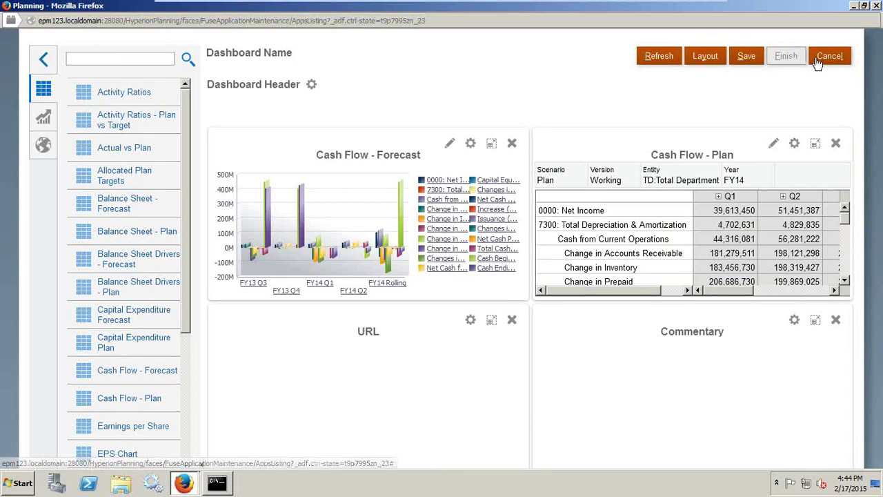
pyautogui.click(514, 260)
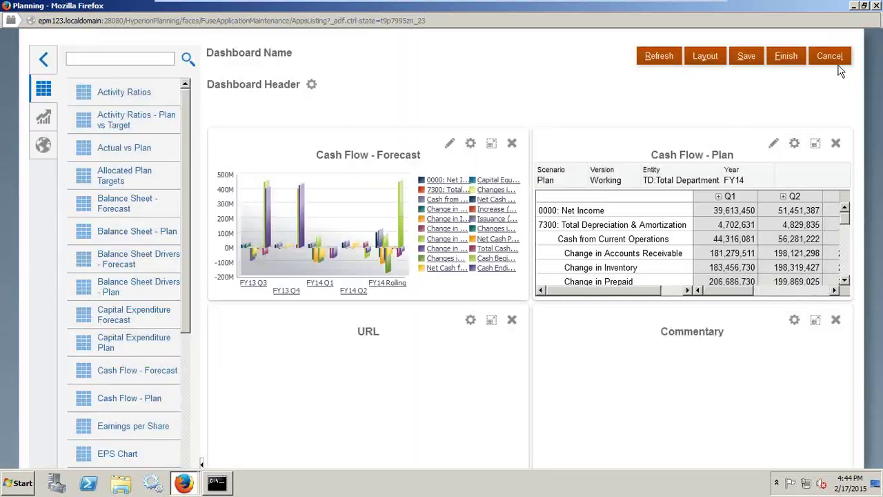
pyautogui.click(830, 61)
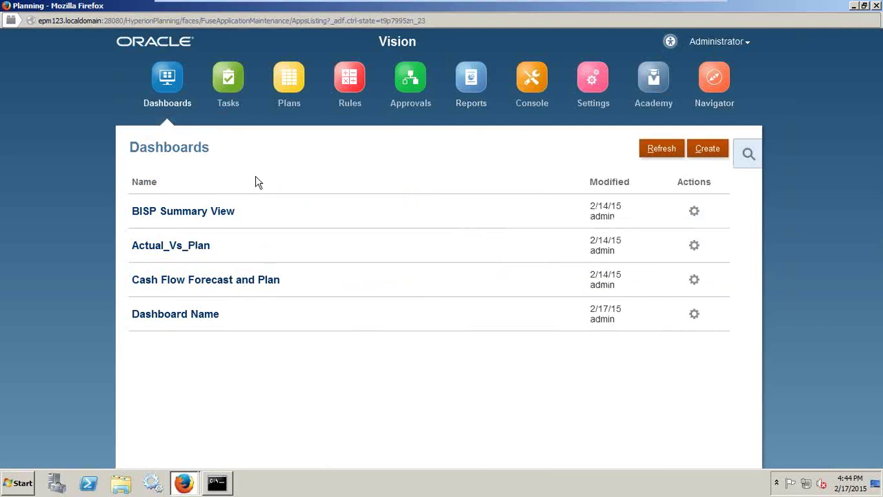
# - Open the task lists and chart all 124 tasks by task type (Descriptive 36%, Form 23%)
pyautogui.click(229, 71)
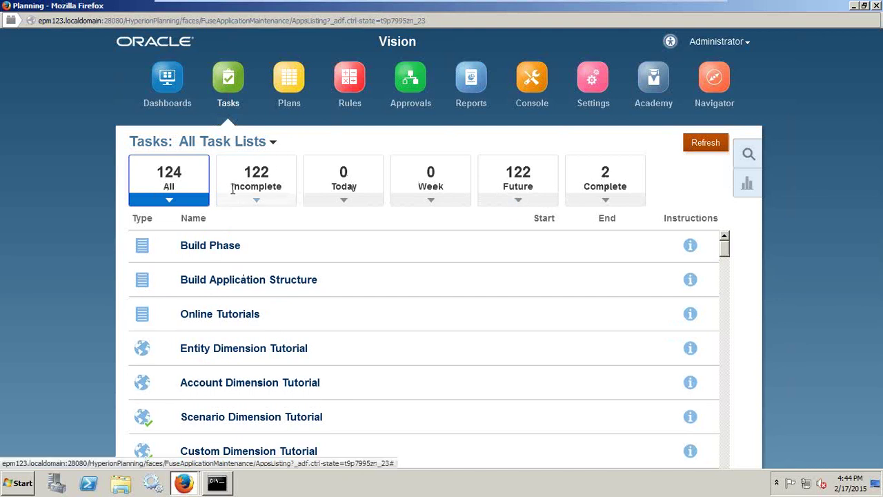
pyautogui.click(749, 185)
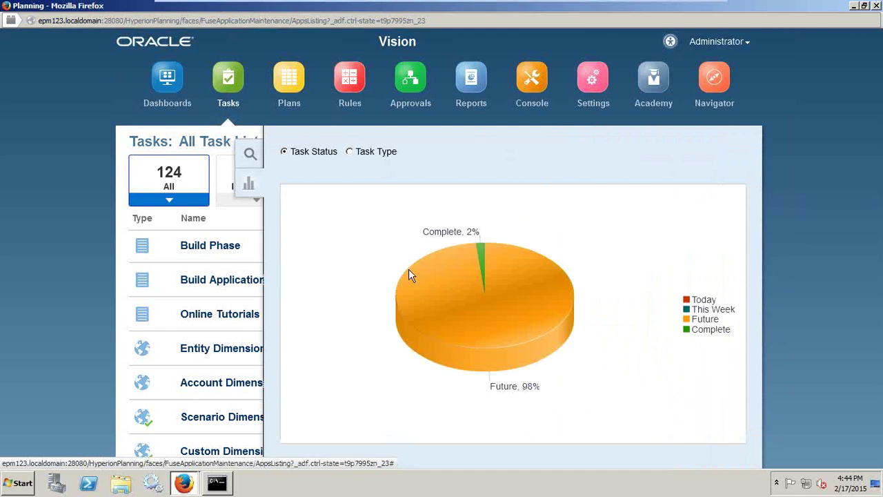
pyautogui.moveTo(480, 258)
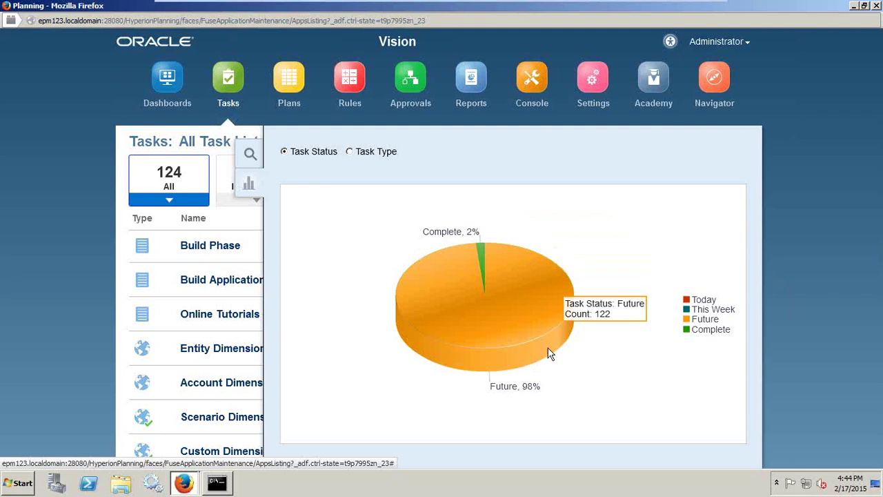
pyautogui.click(349, 153)
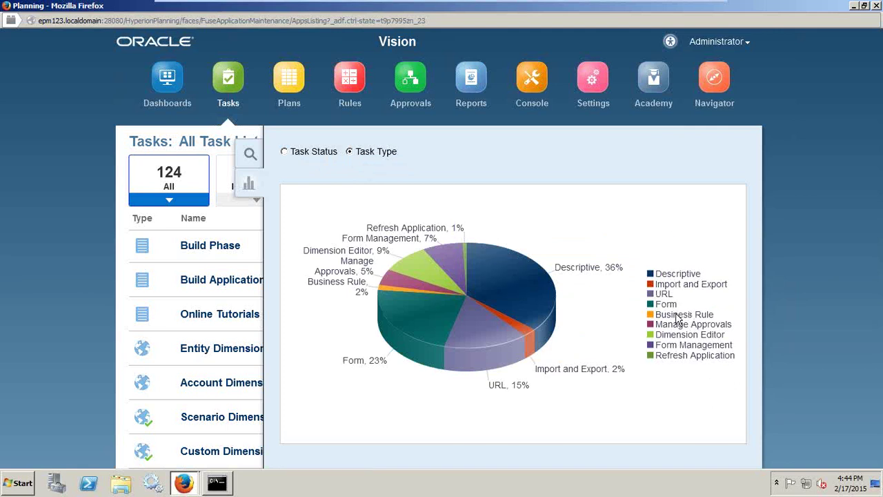
# - Close the search side panel and scroll down the full task list
pyautogui.click(249, 154)
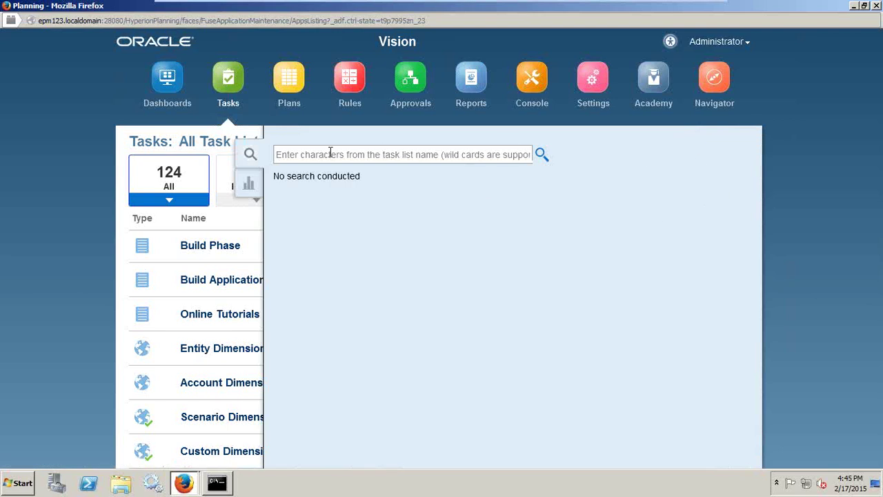
pyautogui.click(250, 154)
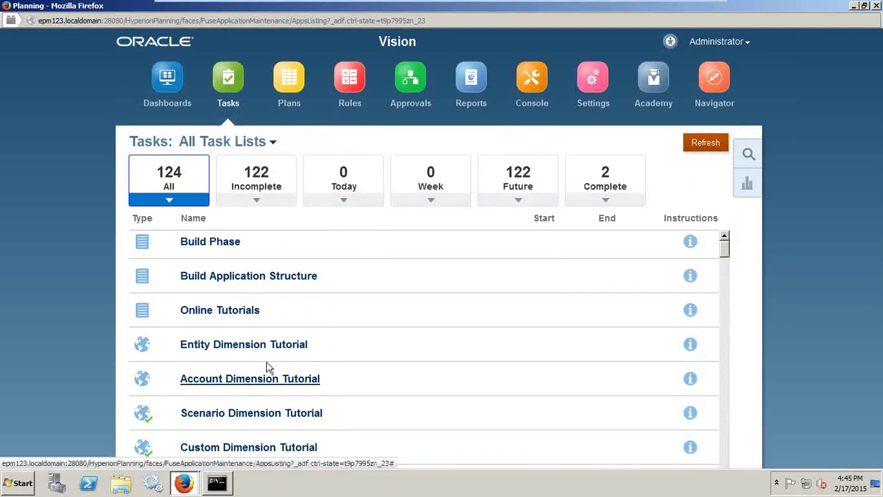
pyautogui.scroll(-3, 730, 259)
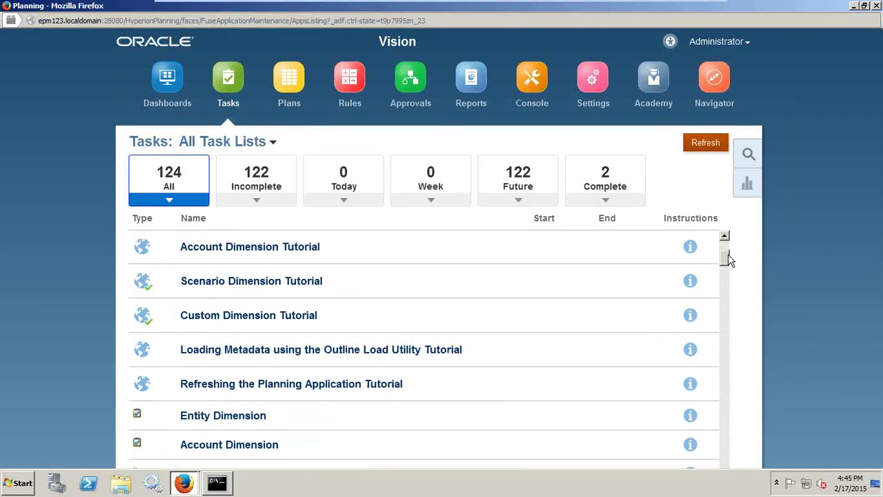
pyautogui.scroll(-3, 730, 259)
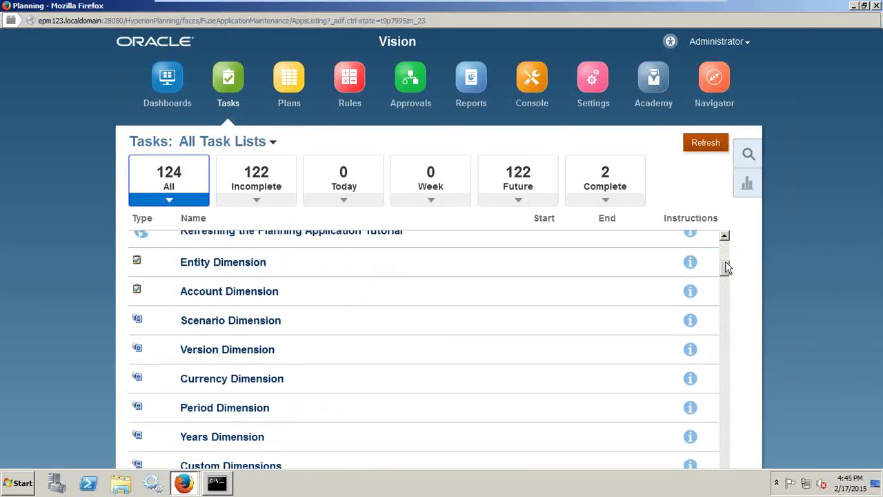
# - Open the Version Dimension, Entity Dimension and Refreshing the Planning Application Tutorial tasks, then return to Planning
pyautogui.click(214, 348)
pyautogui.click(556, 278)
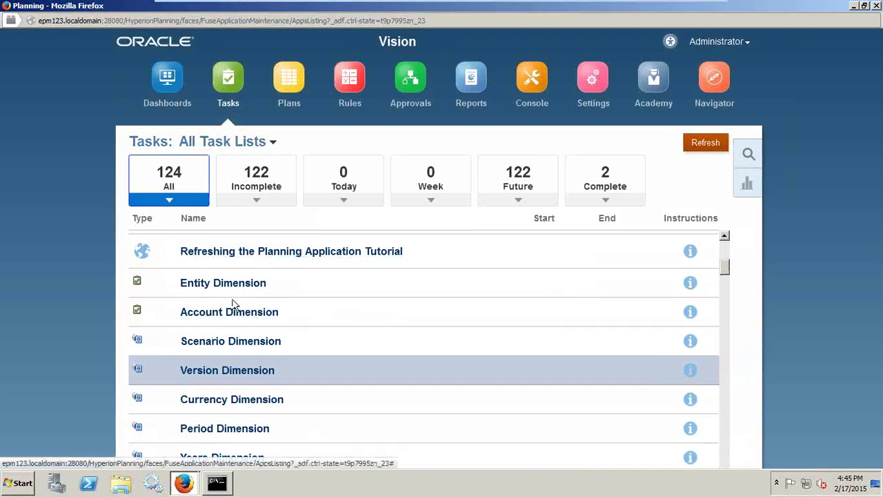
pyautogui.click(242, 286)
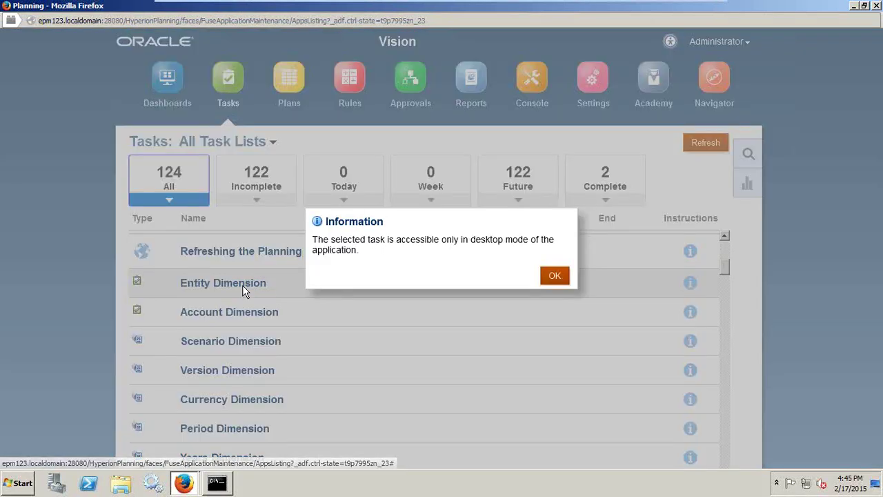
pyautogui.click(555, 277)
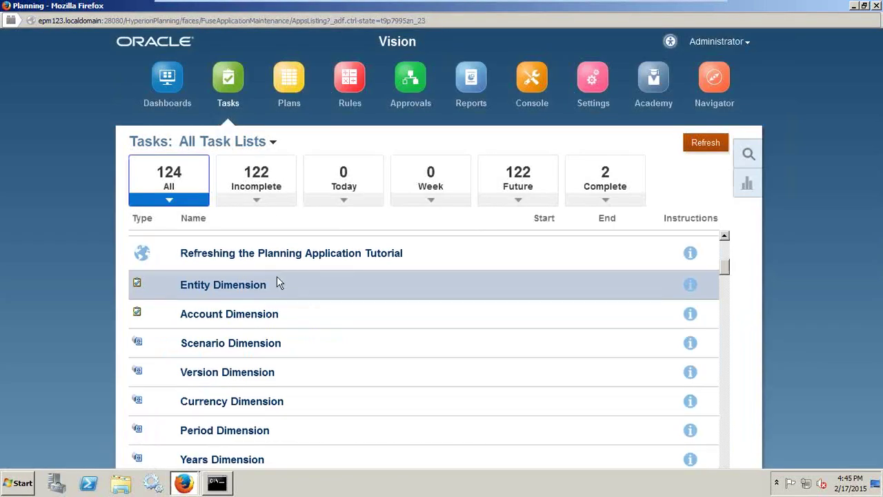
pyautogui.click(319, 266)
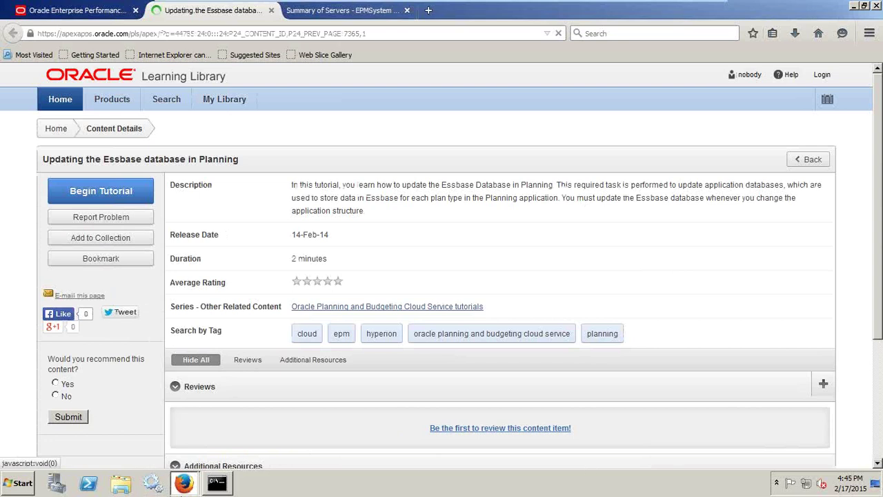
pyautogui.moveTo(184, 483)
pyautogui.click(198, 456)
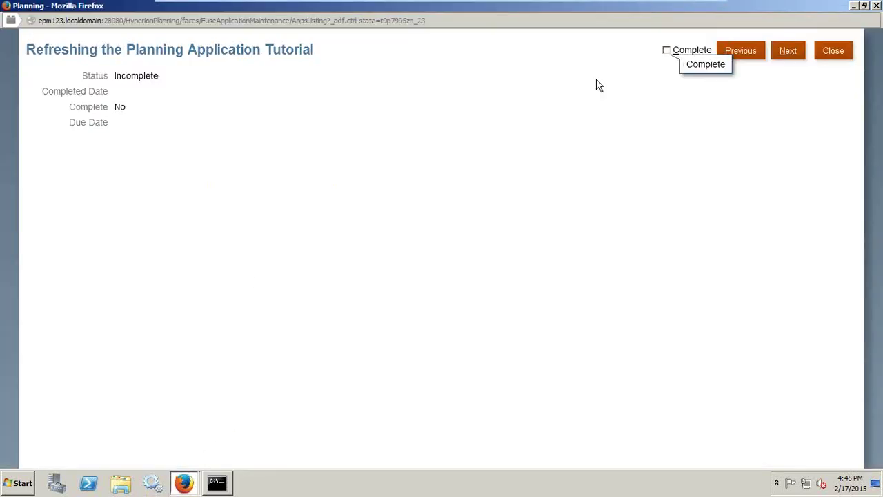
# - Mark the Entity Dimension task complete and chart tasks by status: Complete 2%, Future 98%
pyautogui.click(788, 55)
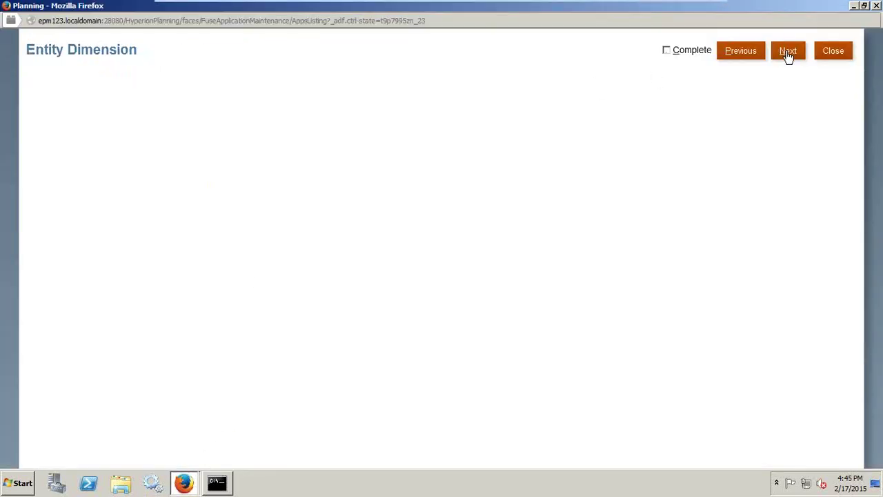
pyautogui.click(666, 51)
pyautogui.click(824, 51)
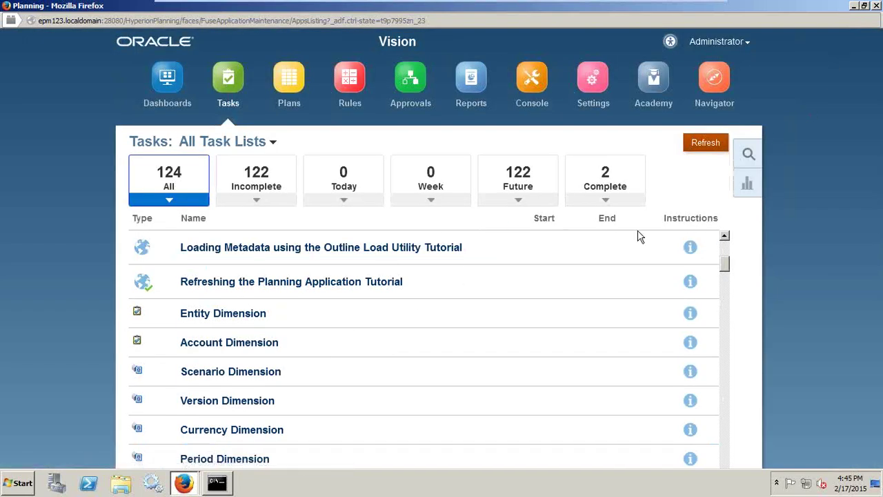
pyautogui.click(748, 188)
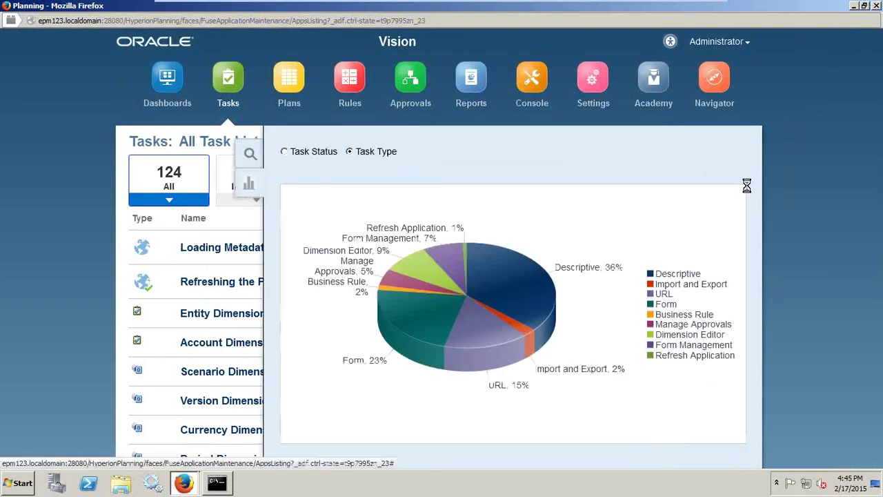
pyautogui.moveTo(442, 275)
pyautogui.click(284, 151)
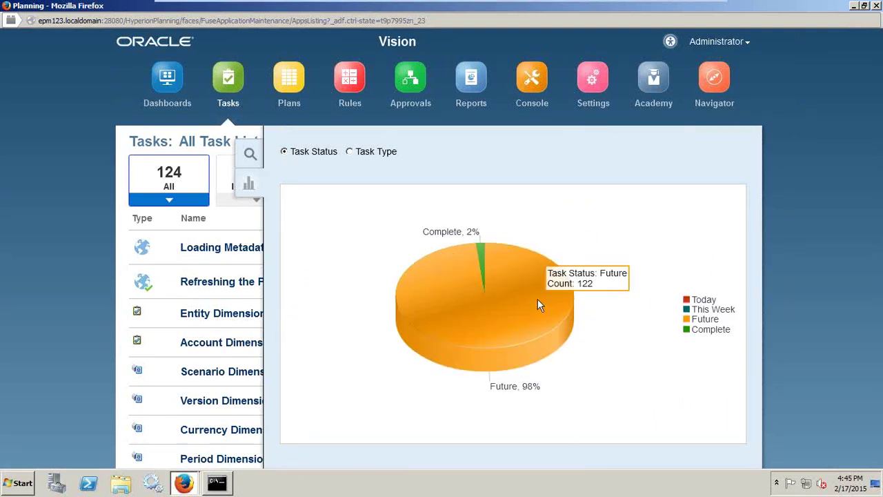
# - In Plans, list the nine simple forms in the Plan folder, from Actual vs Plan to Revenue Plan - Services
pyautogui.click(287, 78)
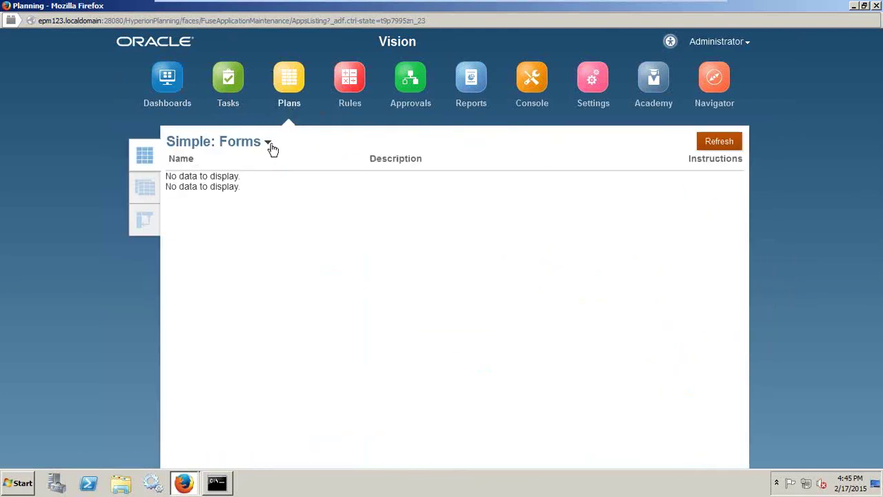
pyautogui.click(269, 144)
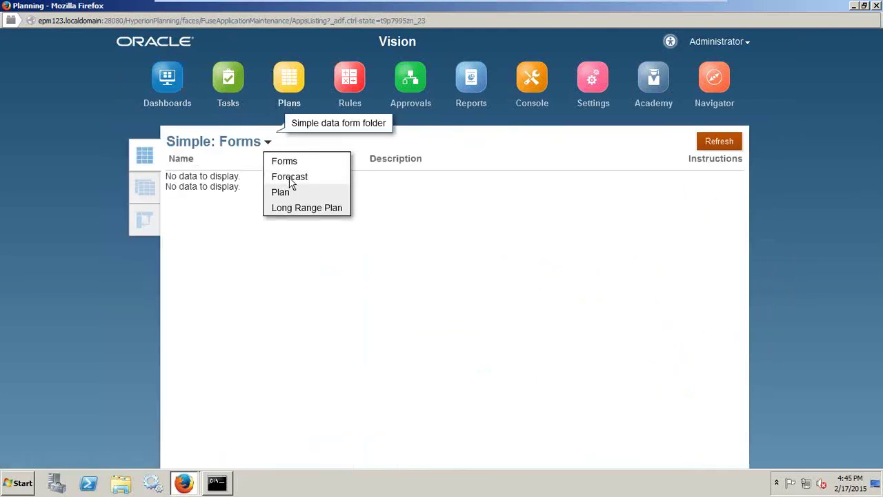
pyautogui.click(281, 192)
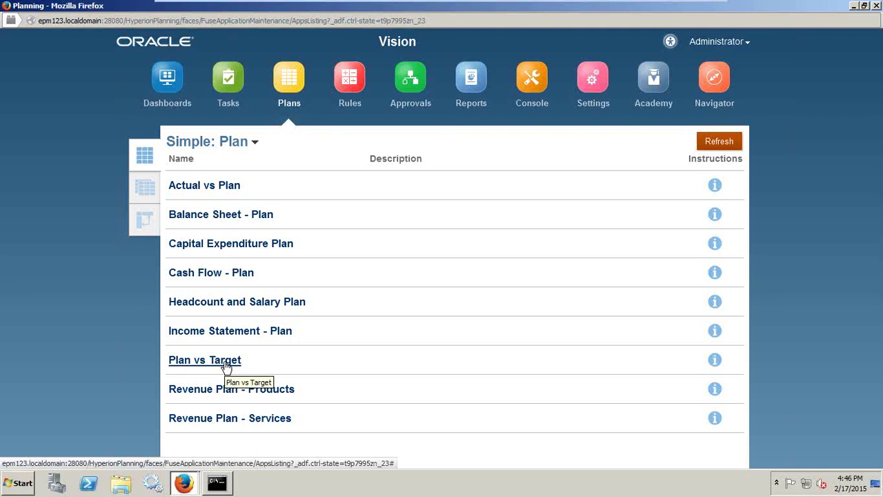
pyautogui.click(226, 365)
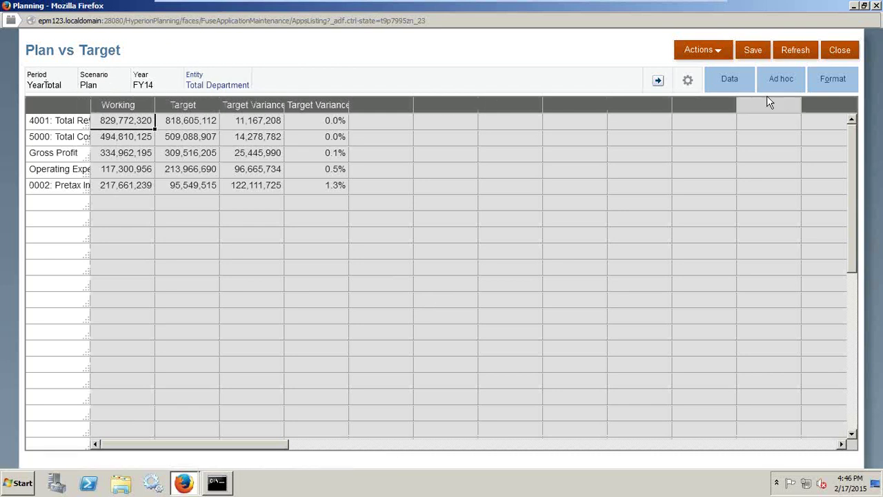
pyautogui.click(731, 81)
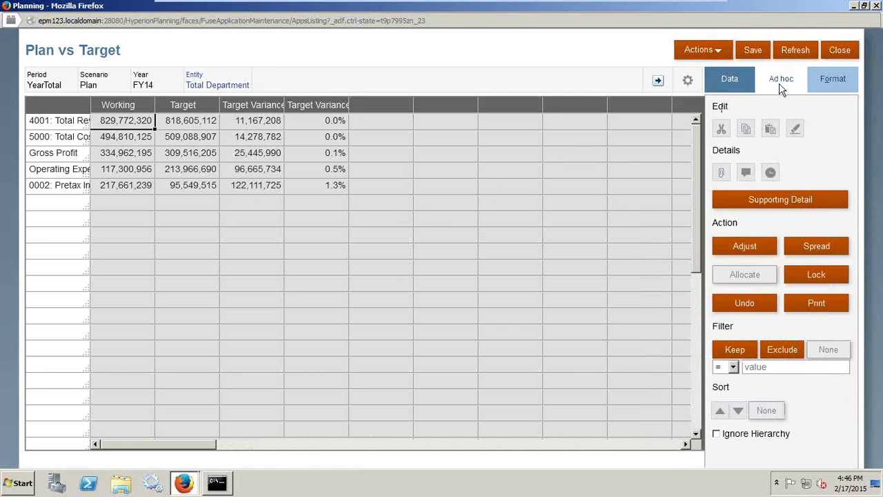
pyautogui.click(828, 84)
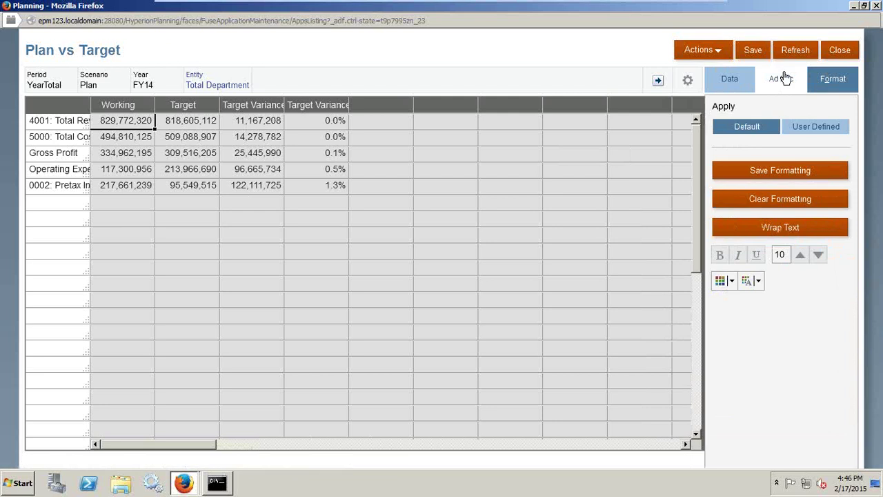
pyautogui.click(838, 52)
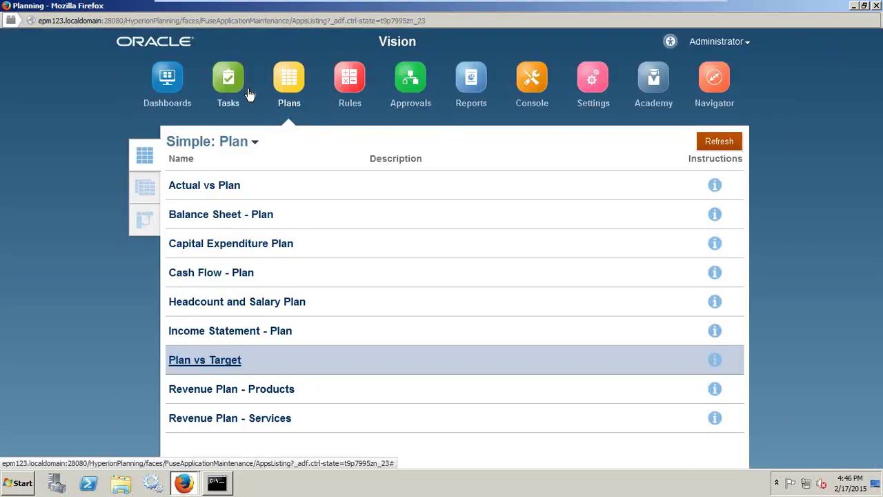
# - Switch among the simple, composite and ad hoc form lists for the Plan folder
pyautogui.click(144, 193)
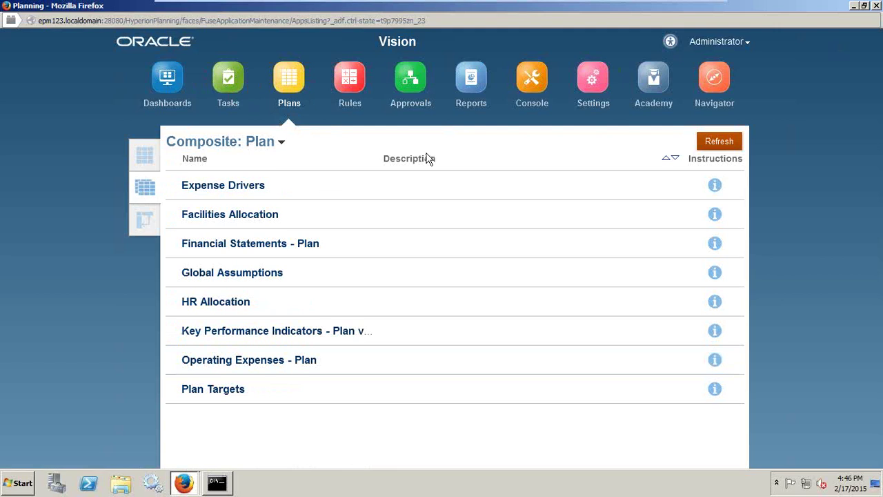
pyautogui.click(149, 161)
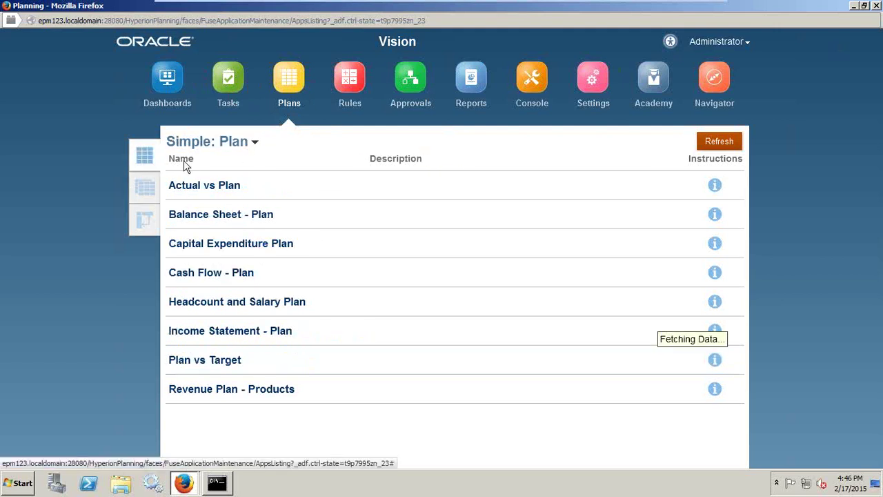
pyautogui.click(145, 195)
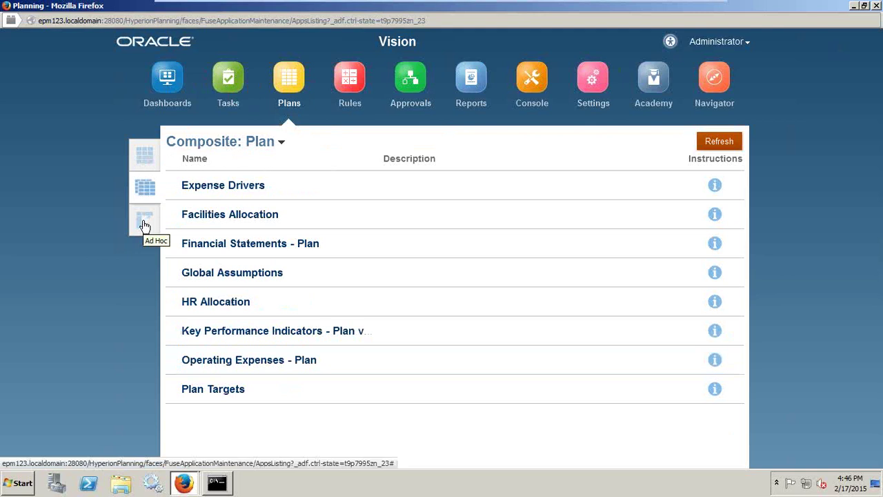
pyautogui.click(145, 225)
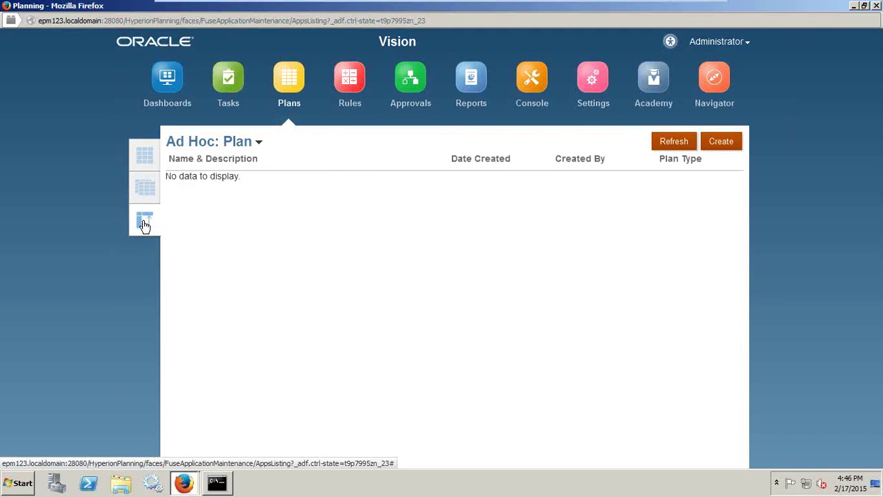
# - View ad hoc grids in the Forecast and Forms folders, then bring up the business rules list
pyautogui.click(257, 142)
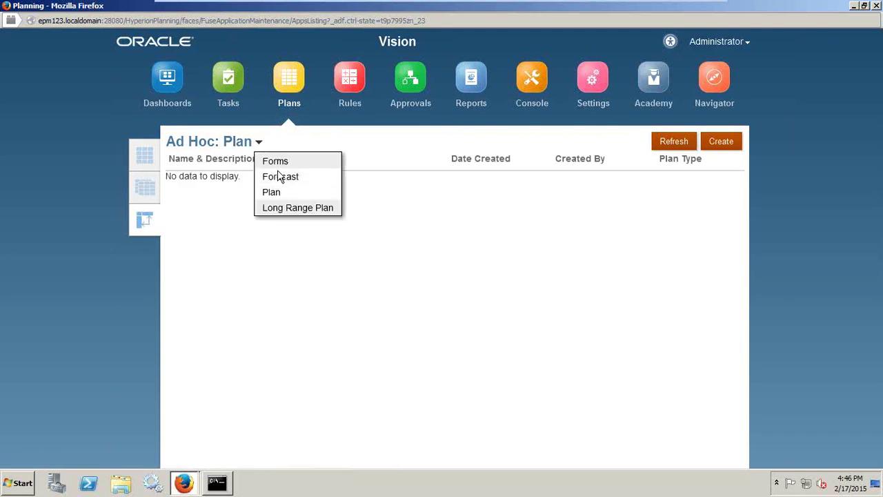
pyautogui.click(279, 178)
pyautogui.click(285, 150)
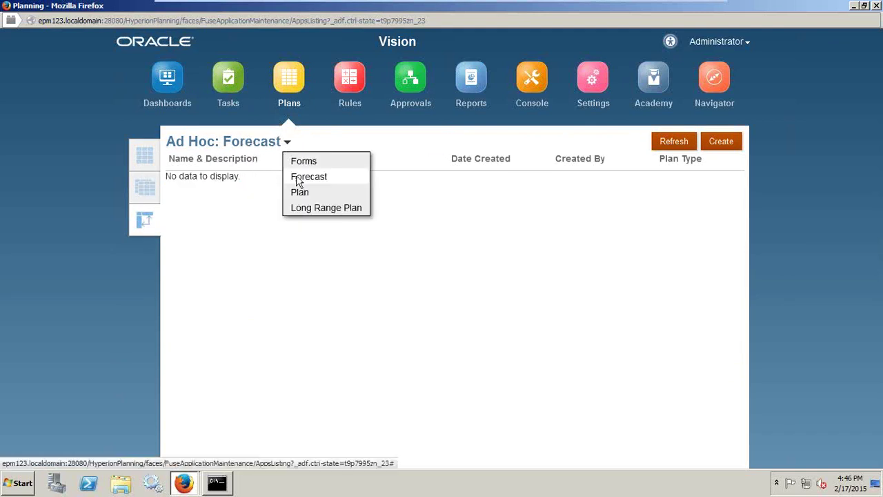
pyautogui.click(291, 161)
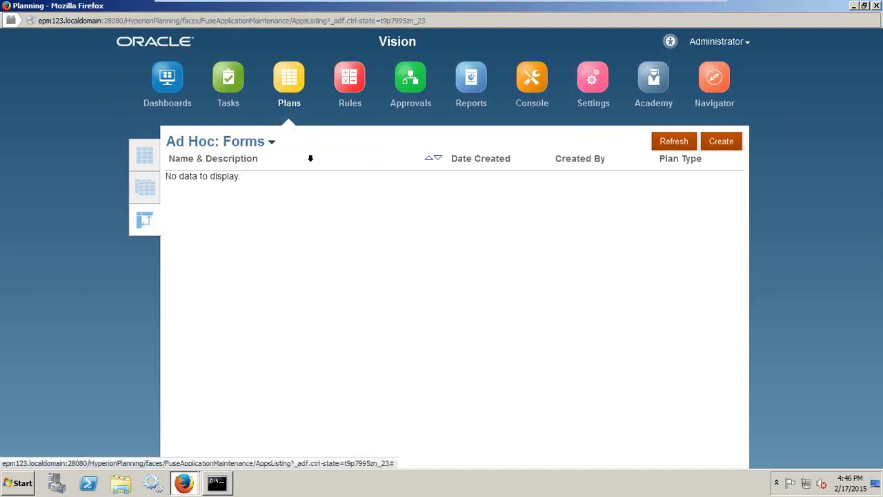
pyautogui.click(350, 79)
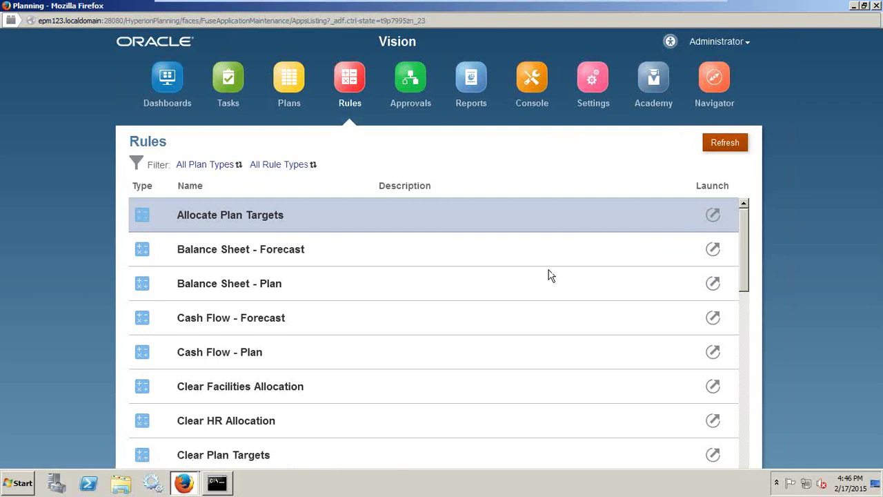
# - Select the Cash Flow - Forecast business rule in the Rules list
pyautogui.scroll(-1, 550, 274)
pyautogui.click(285, 323)
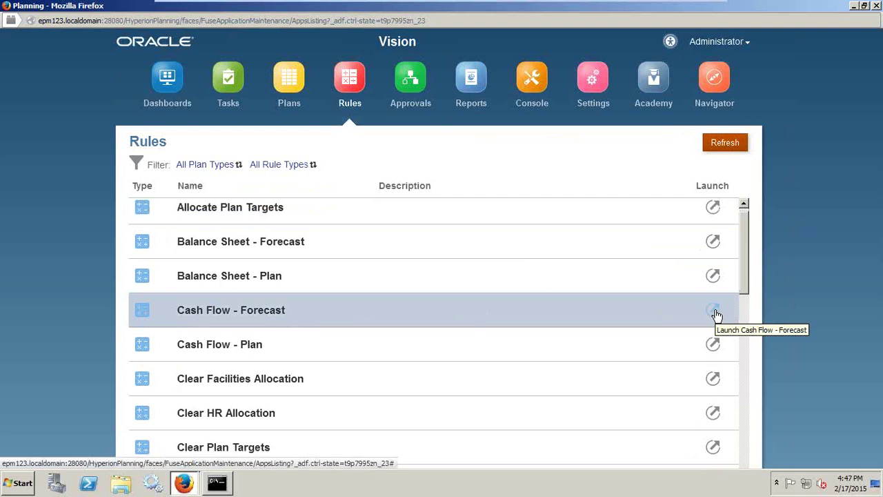
pyautogui.click(410, 77)
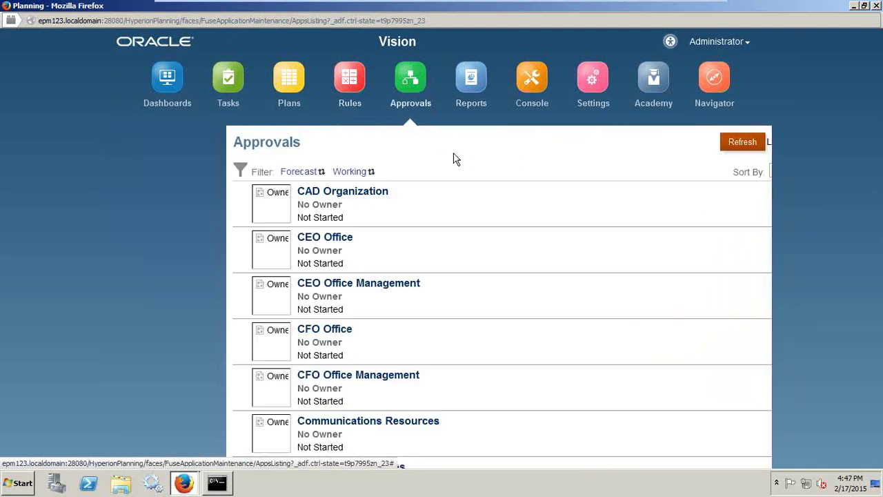
pyautogui.scroll(-1, 504, 288)
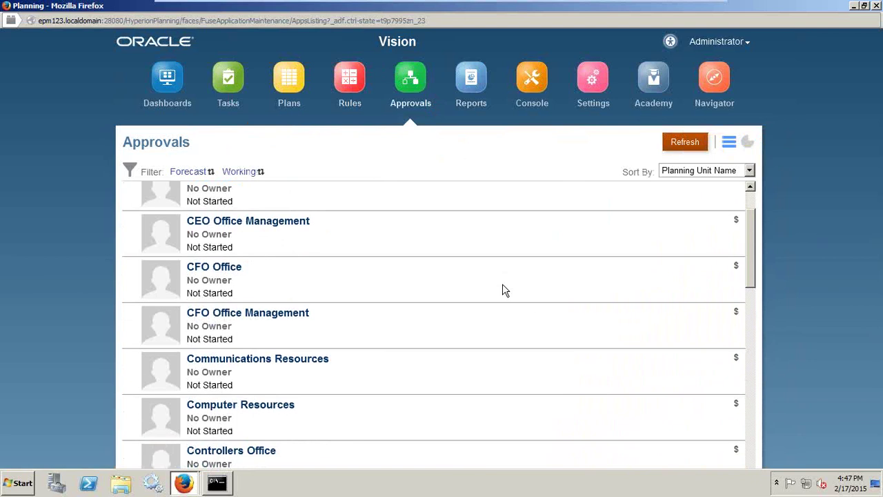
pyautogui.scroll(-2, 504, 289)
pyautogui.scroll(-3, 503, 290)
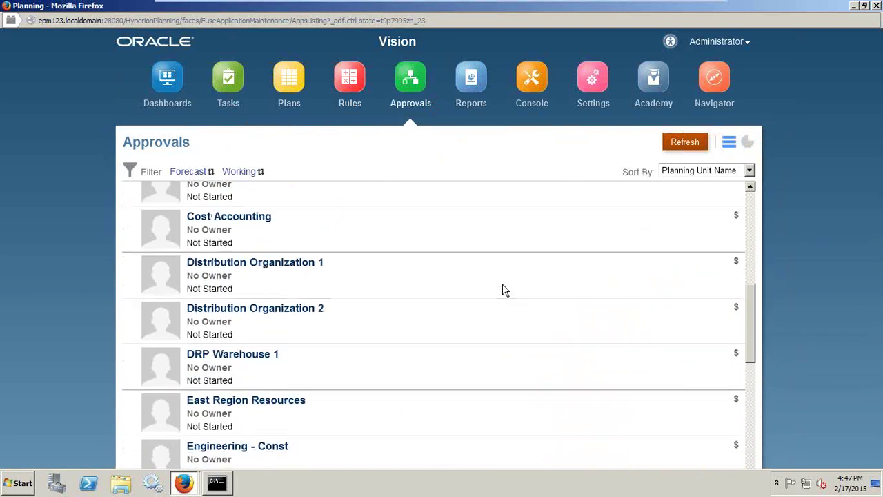
pyautogui.scroll(-2, 487, 344)
pyautogui.scroll(-7, 487, 344)
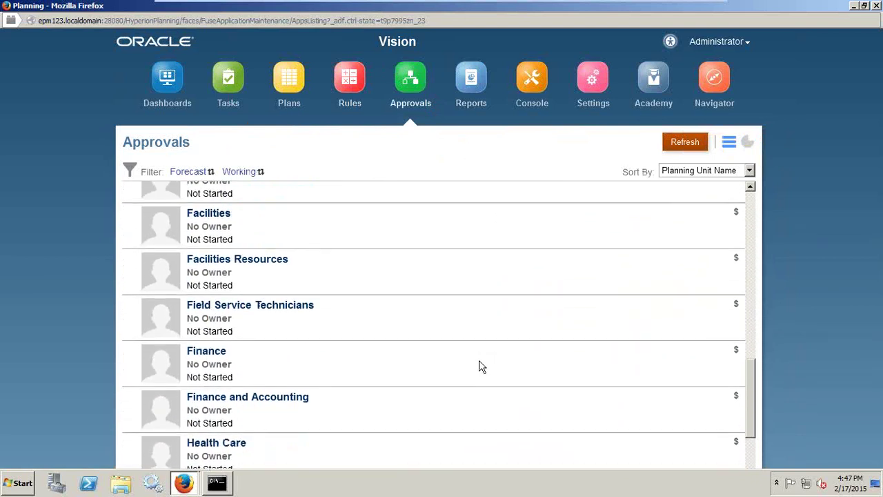
pyautogui.scroll(-1, 476, 369)
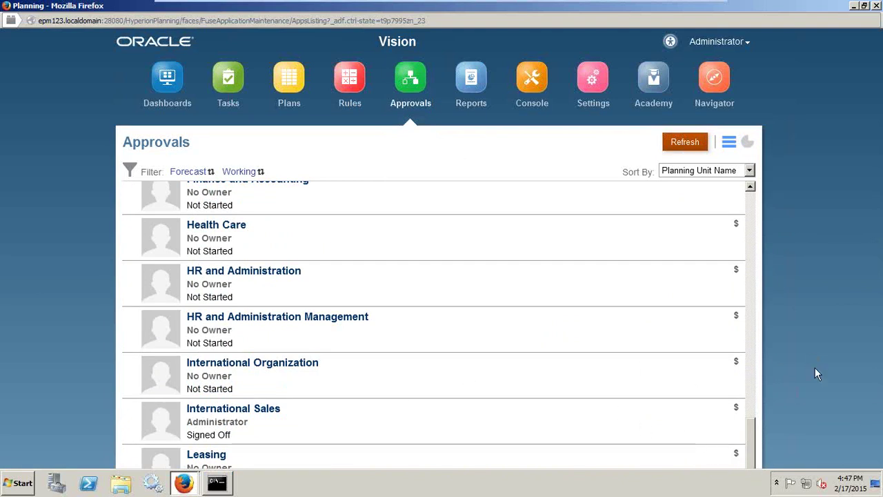
pyautogui.moveTo(751, 441)
pyautogui.mouseDown()
pyautogui.moveTo(755, 320)
pyautogui.moveTo(755, 447)
pyautogui.mouseUp()
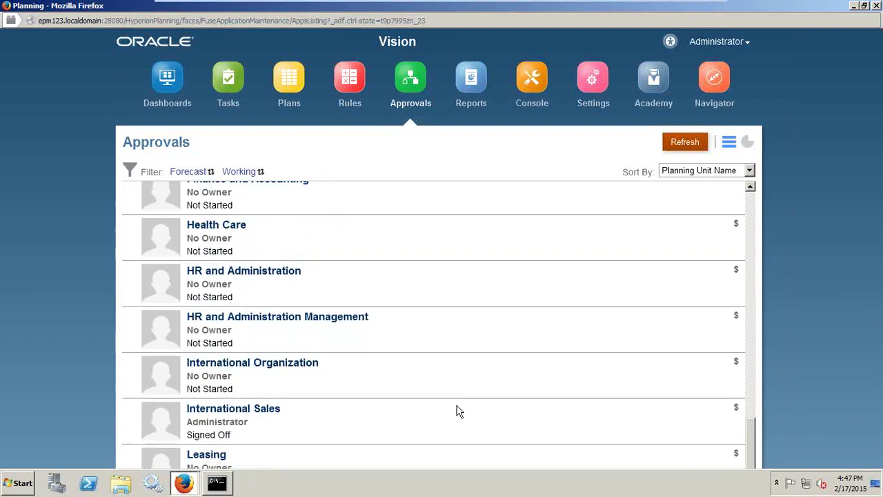
# - Approve the International Sales planning unit from its status page
pyautogui.click(231, 409)
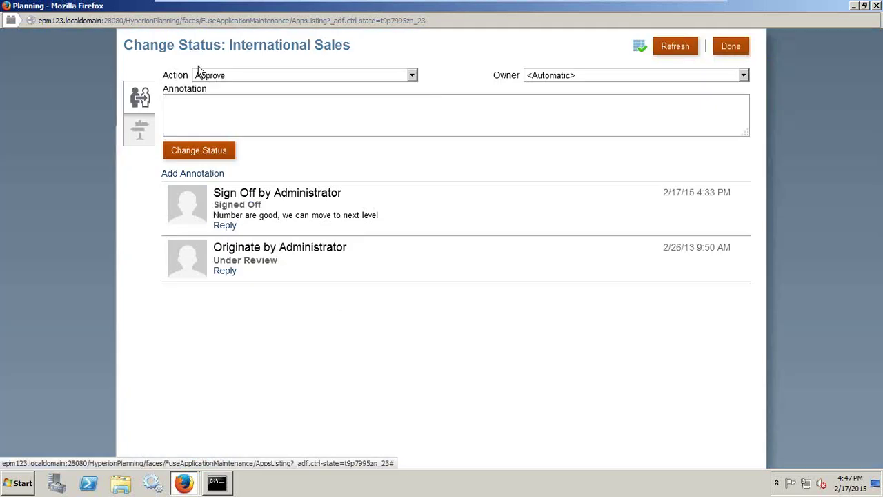
pyautogui.click(224, 79)
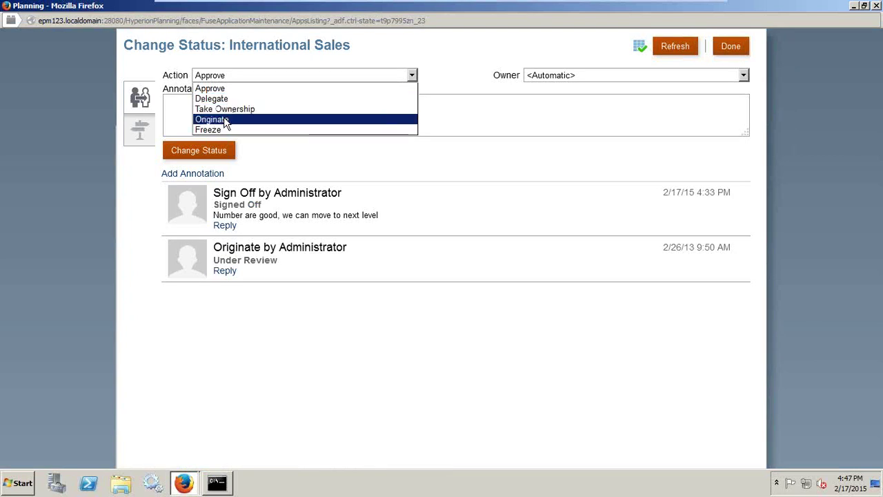
pyautogui.click(218, 91)
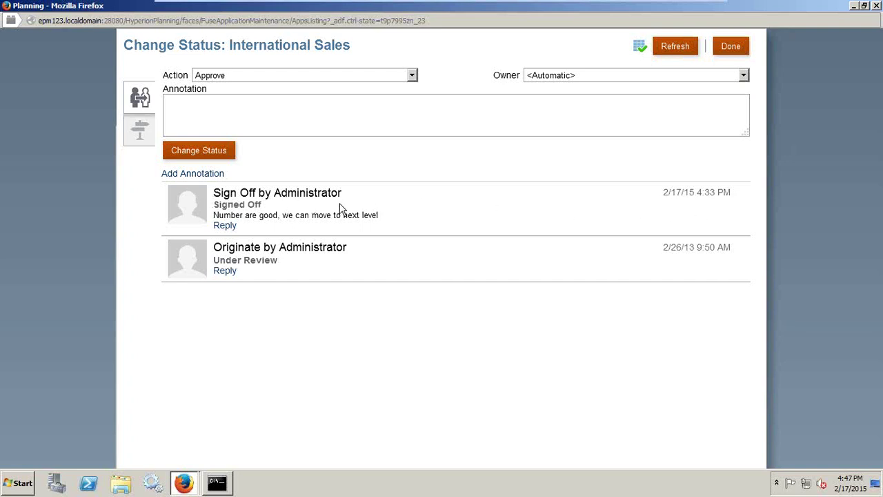
pyautogui.click(216, 151)
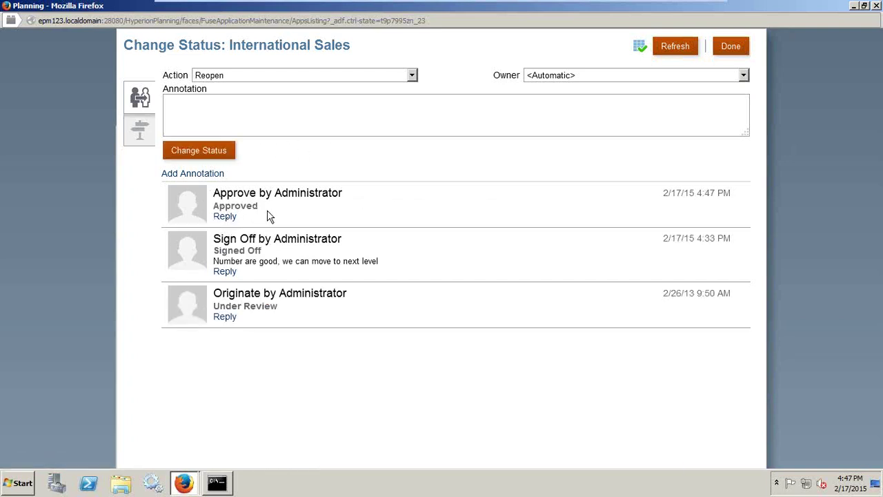
# - Check the owner choices and the International Sales promotional path, then close back to Approvals
pyautogui.click(579, 79)
pyautogui.click(585, 70)
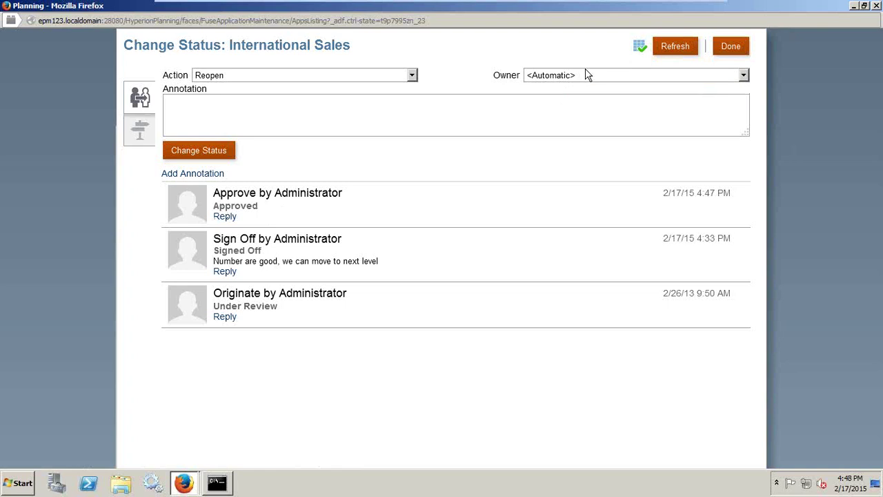
pyautogui.click(141, 135)
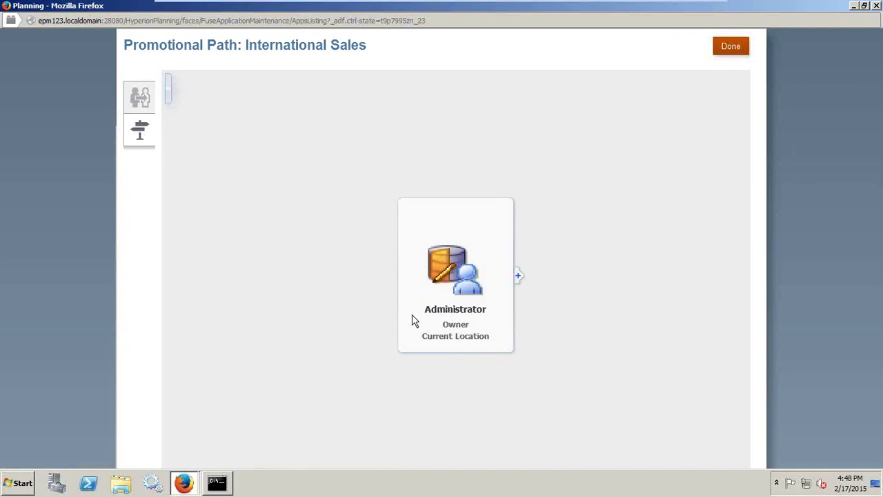
pyautogui.click(725, 50)
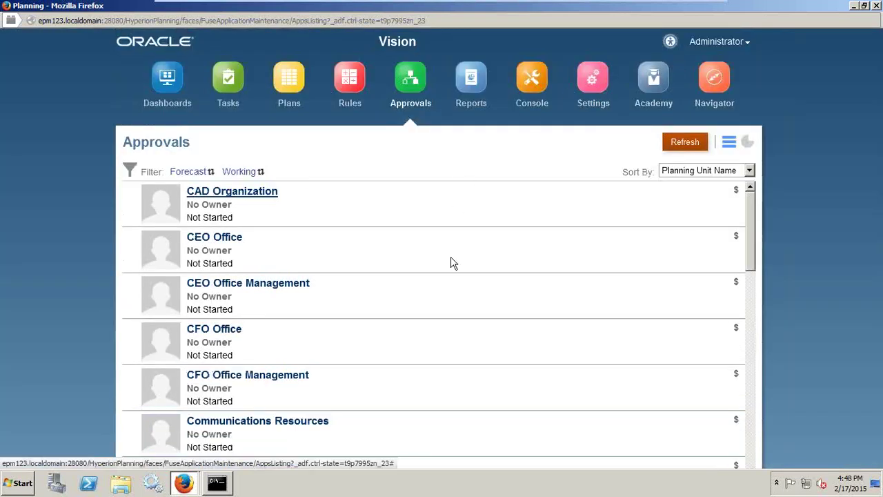
# - Run the Vision Cash Flows HTML report for year FY14, review it, then close it
pyautogui.click(471, 81)
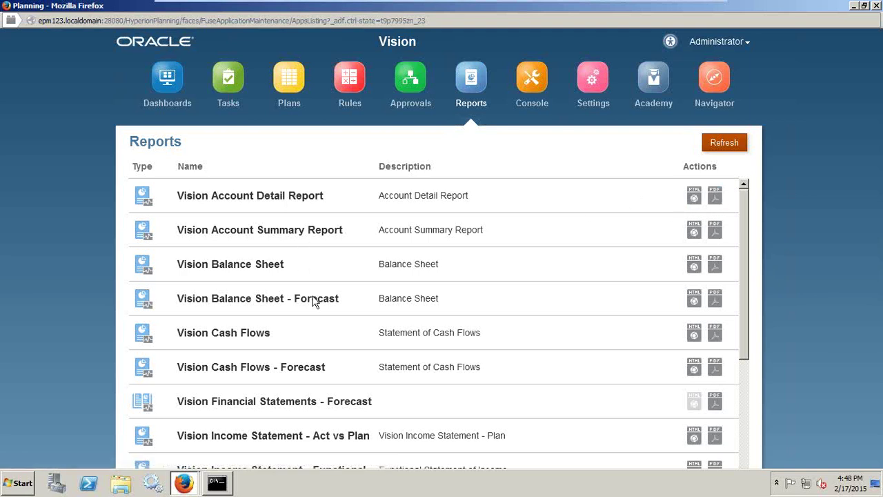
pyautogui.click(694, 336)
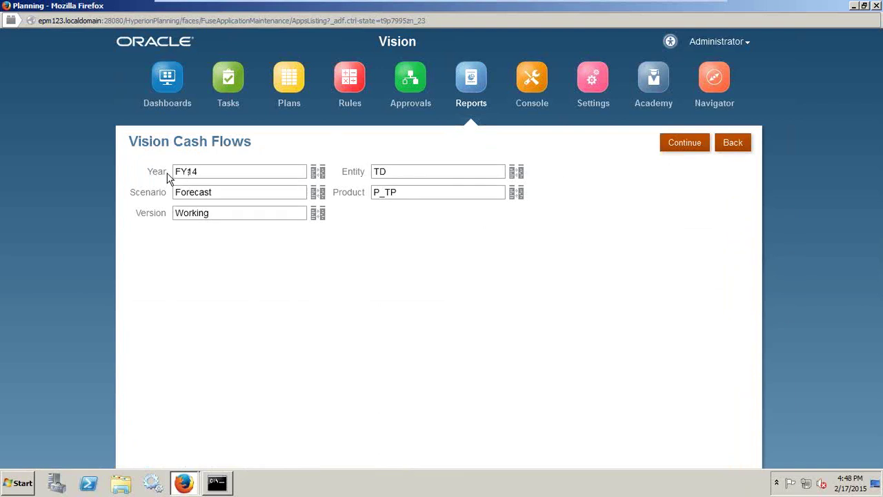
pyautogui.click(320, 178)
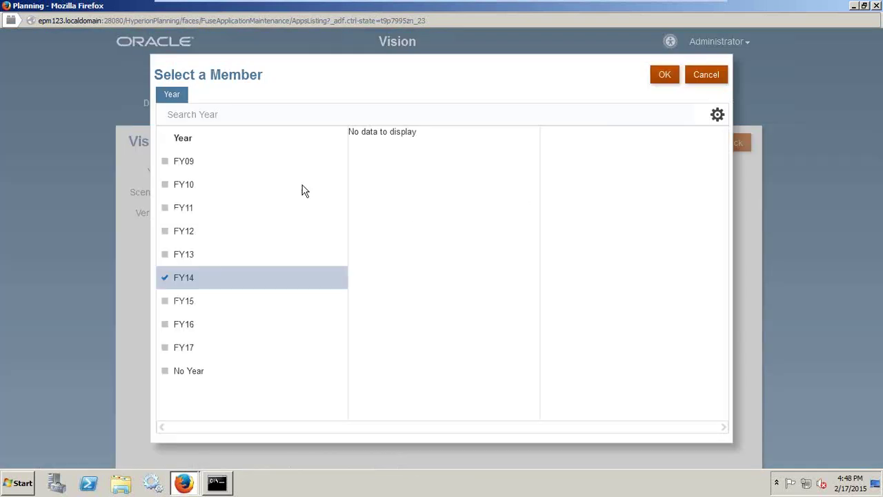
pyautogui.click(659, 77)
pyautogui.click(690, 140)
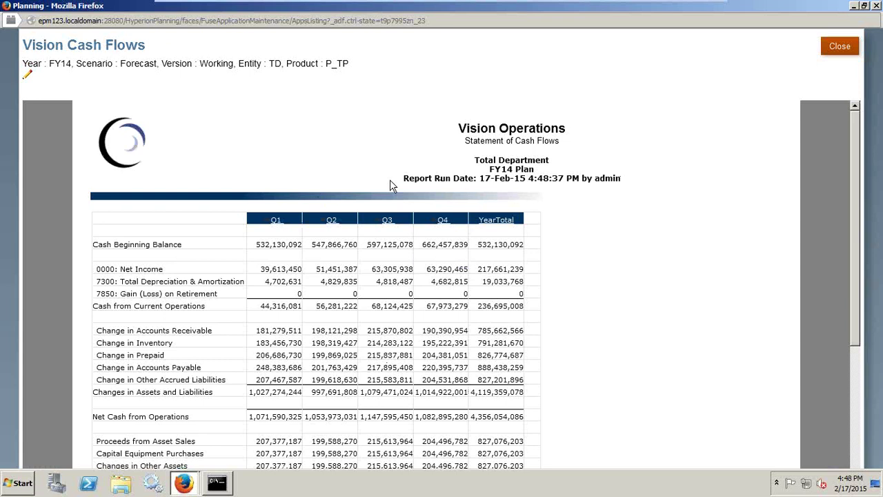
pyautogui.moveTo(402, 179); pyautogui.dragTo(626, 185)
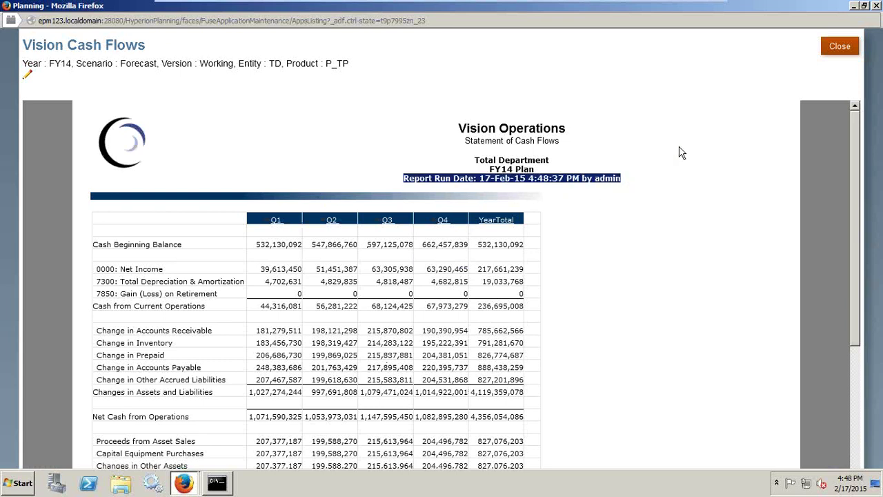
pyautogui.click(840, 48)
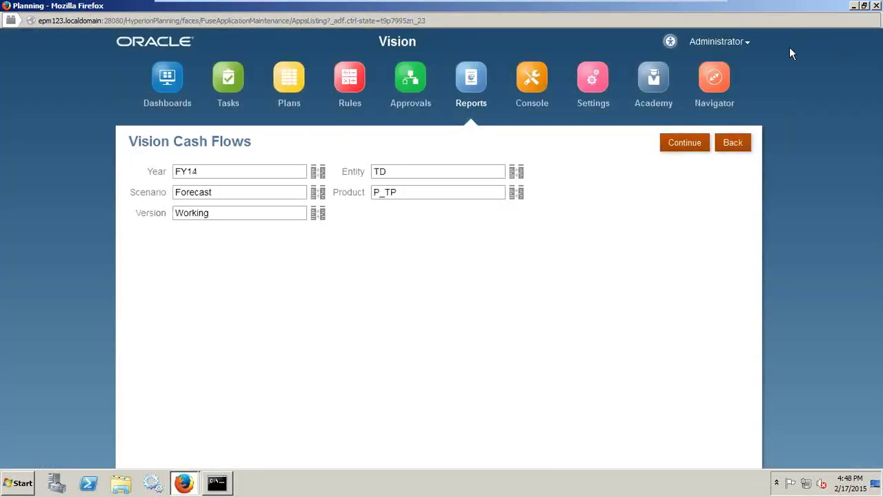
# - In Console, browse the plan types and Plan1 dimensions, cancel a new dimension, and return to Overview
pyautogui.click(550, 113)
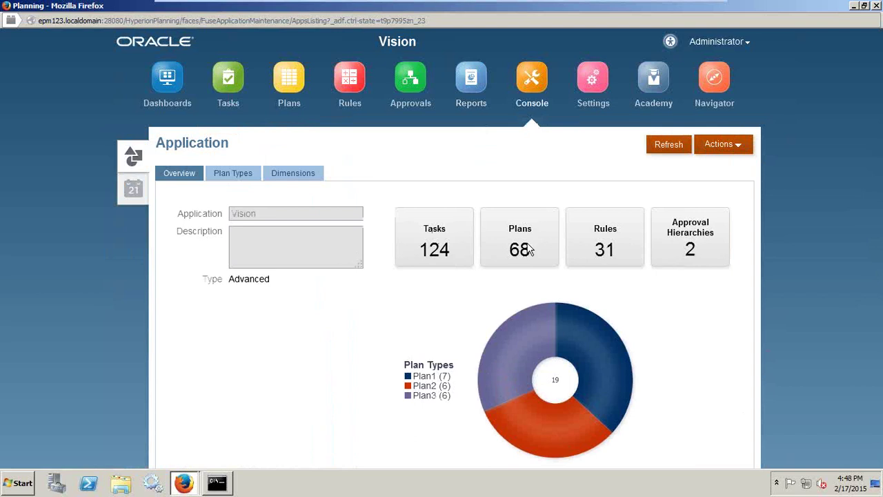
pyautogui.click(247, 181)
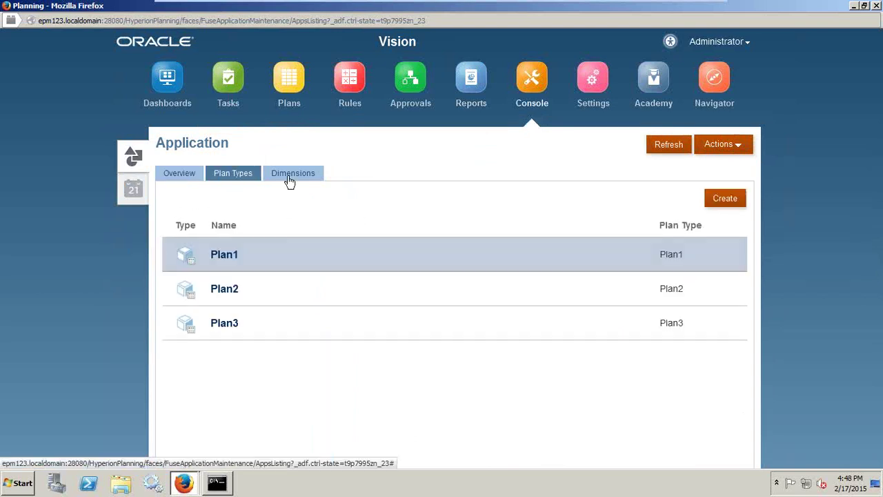
pyautogui.click(300, 178)
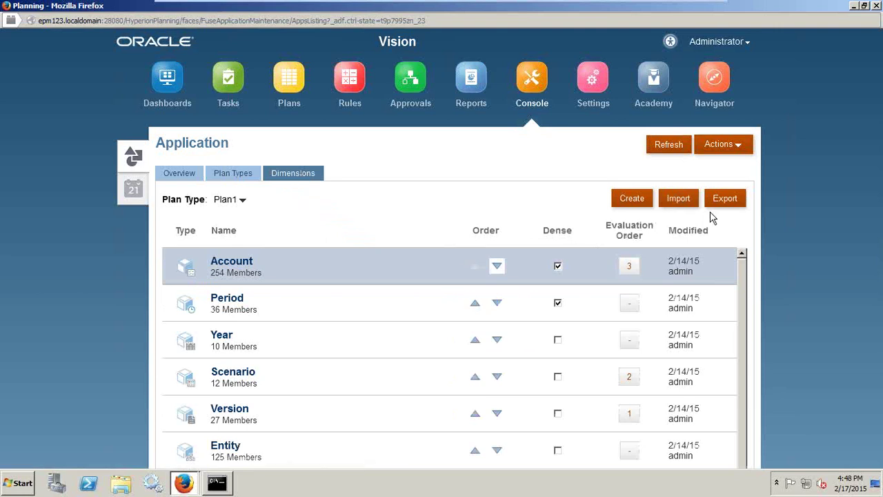
pyautogui.click(627, 200)
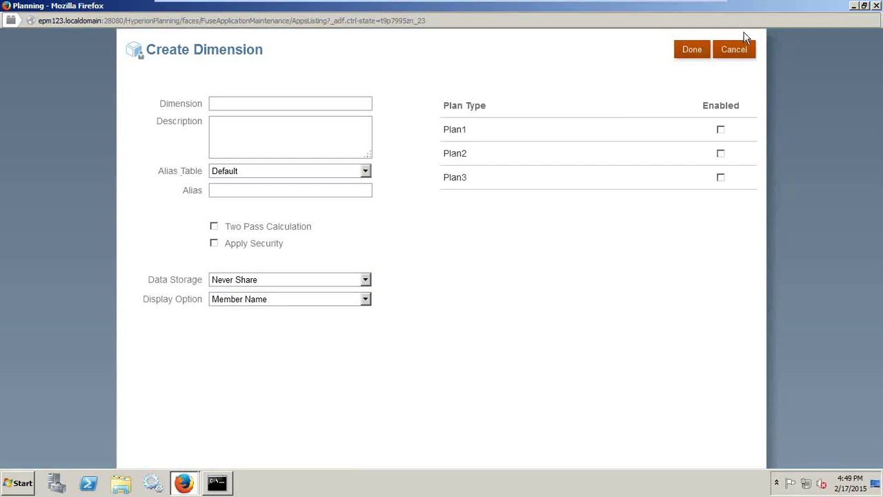
pyautogui.click(734, 51)
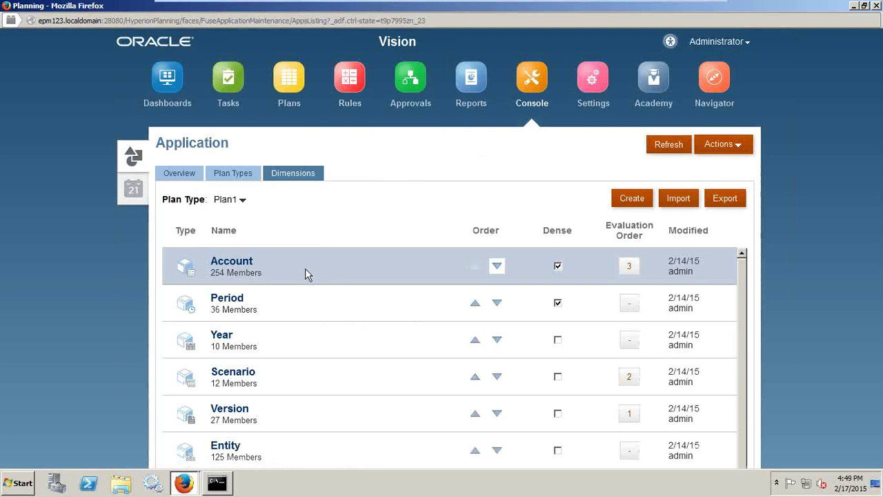
pyautogui.click(181, 173)
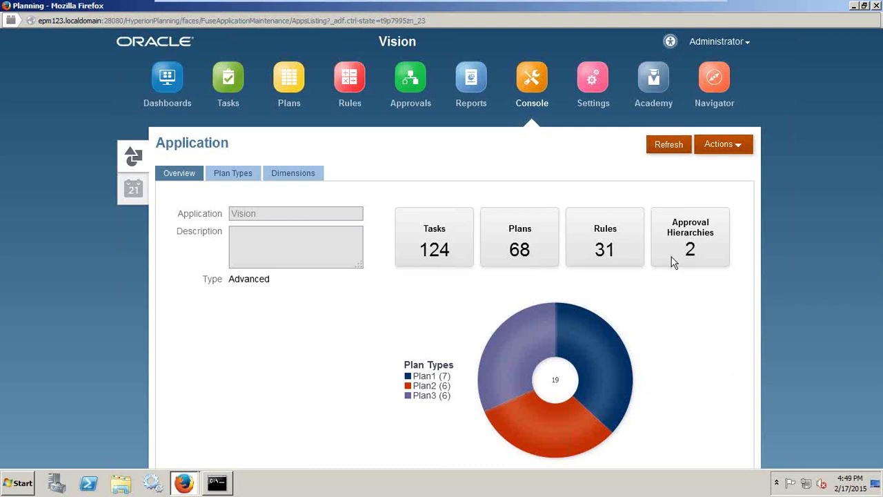
# - In Settings, view User Variables, Announcements and Appearance, then return to Application Settings
pyautogui.click(602, 80)
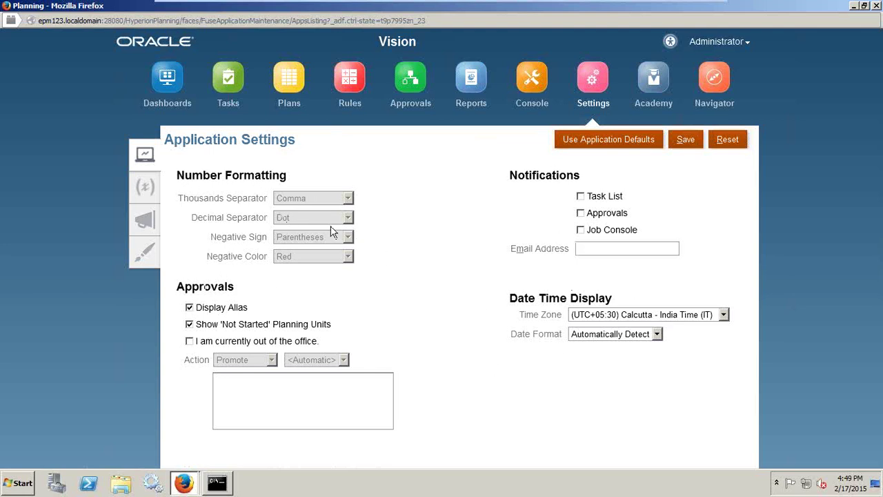
pyautogui.click(140, 198)
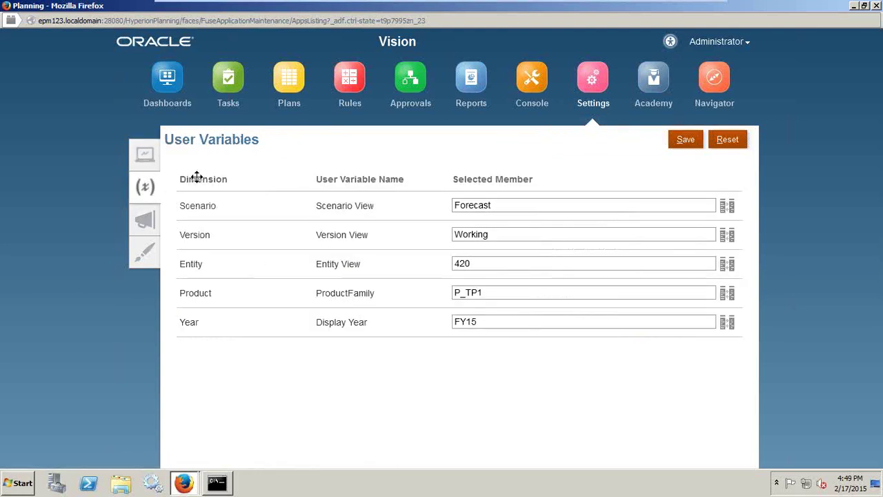
pyautogui.click(146, 224)
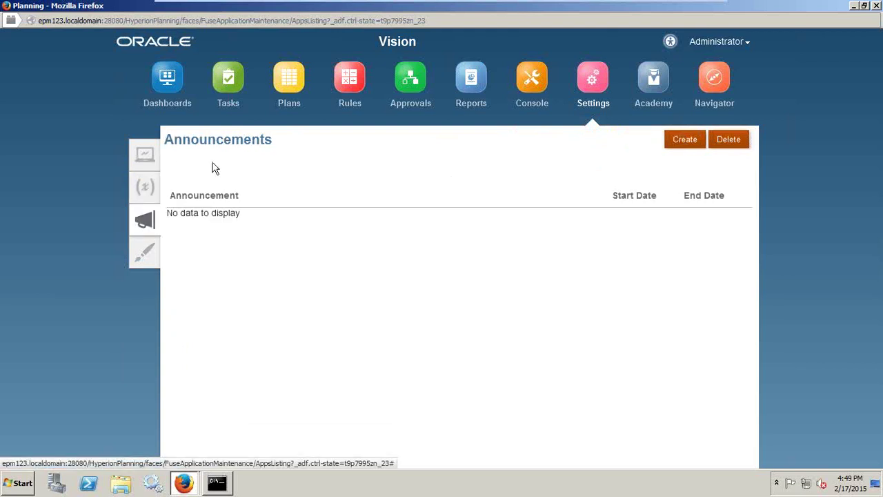
pyautogui.click(152, 261)
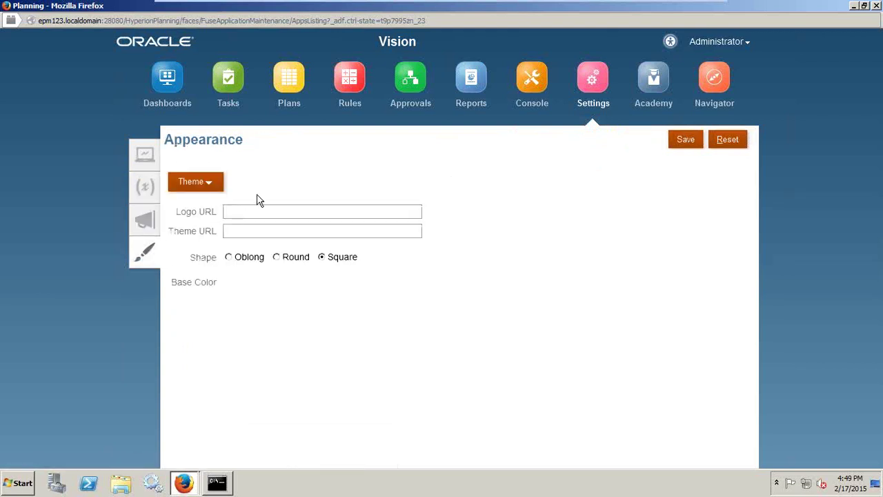
pyautogui.click(150, 161)
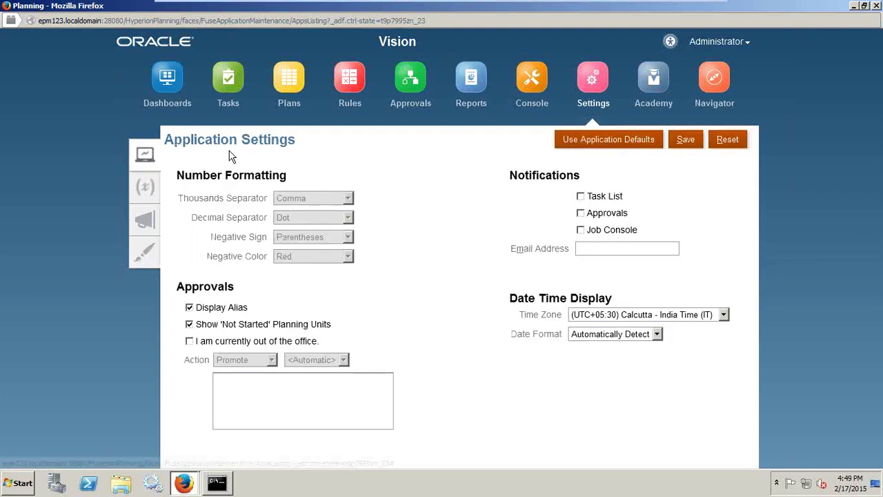
# - Read through Academy's Getting Started for Administrators guide, then open the Navigator page
pyautogui.click(658, 73)
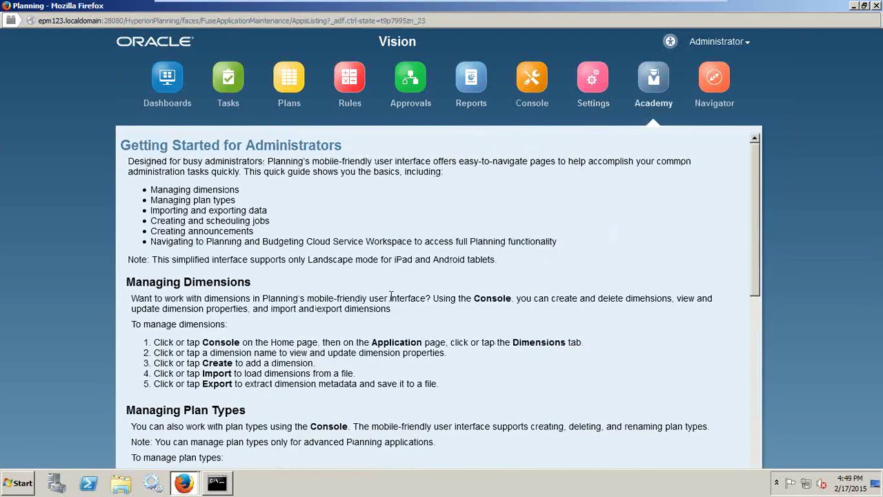
pyautogui.scroll(-6, 391, 296)
pyautogui.scroll(6, 414, 282)
pyautogui.moveTo(121, 140); pyautogui.dragTo(359, 156)
pyautogui.scroll(-10, 375, 256)
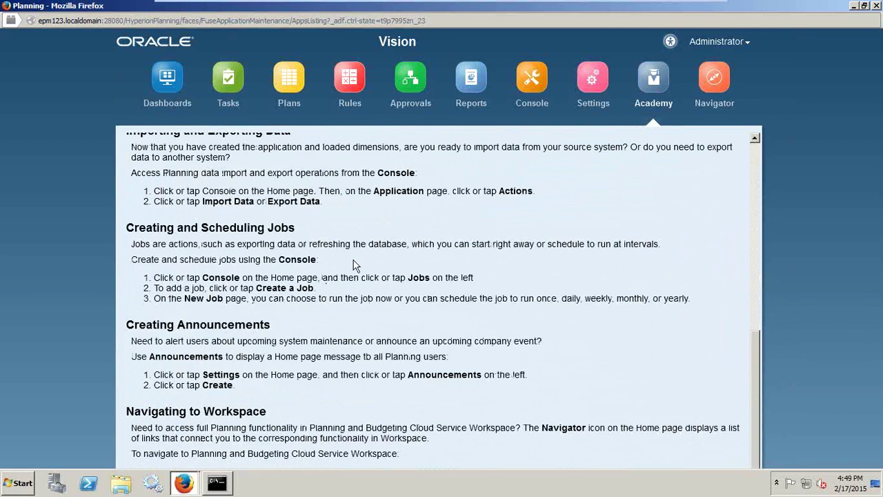
pyautogui.click(714, 82)
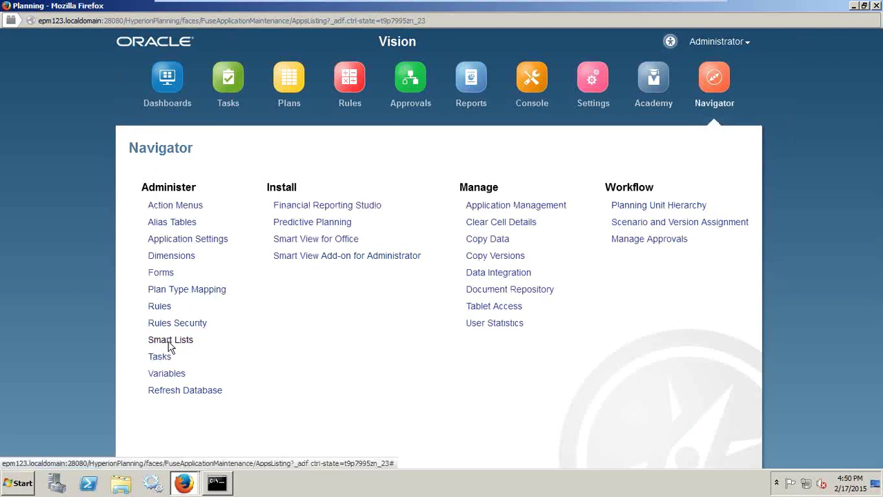
# - Open Smart Lists under Administer to show CreditRatings, Drivers and Method
pyautogui.click(174, 342)
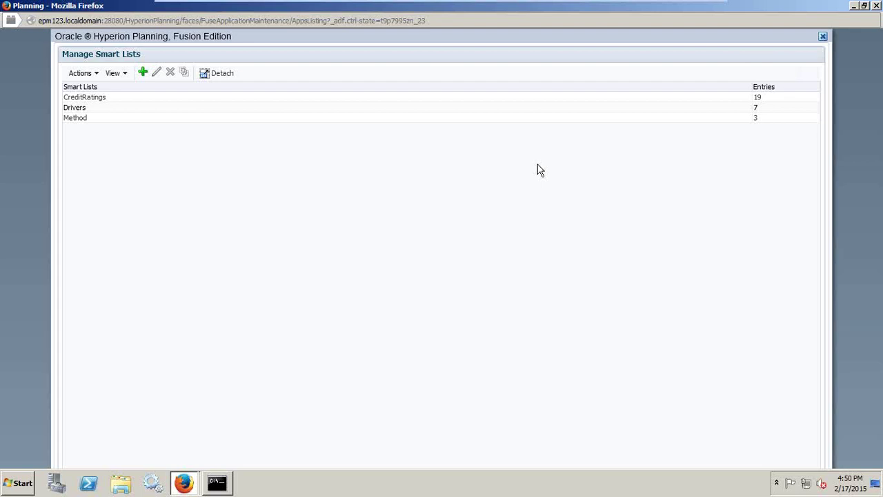
pyautogui.moveTo(743, 5)
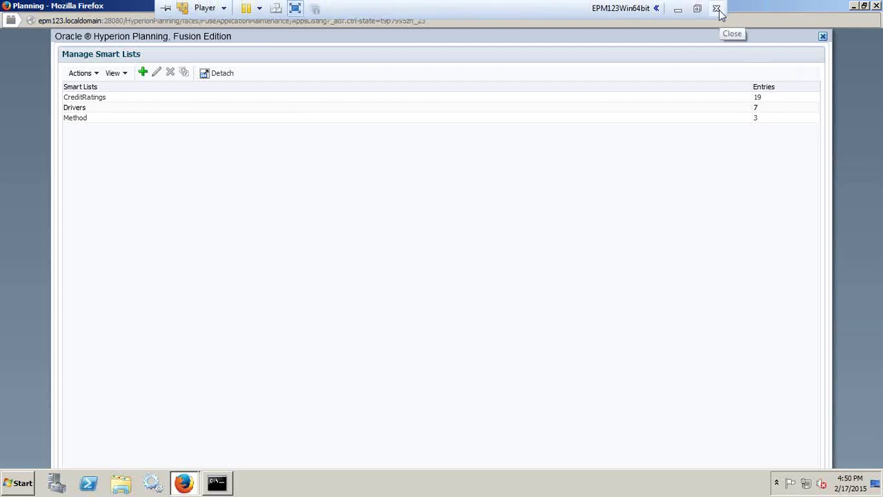
# - Cancel the VMware Player close prompt so the virtual machine keeps running
pyautogui.click(717, 10)
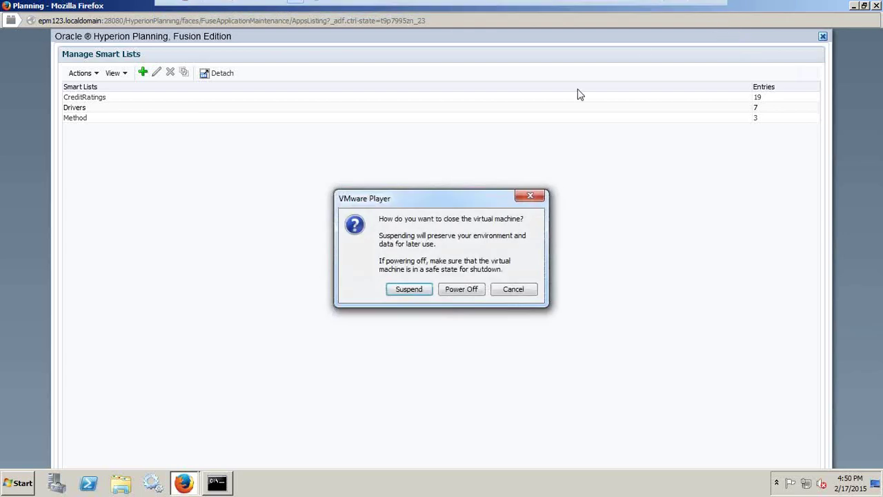
pyautogui.click(516, 292)
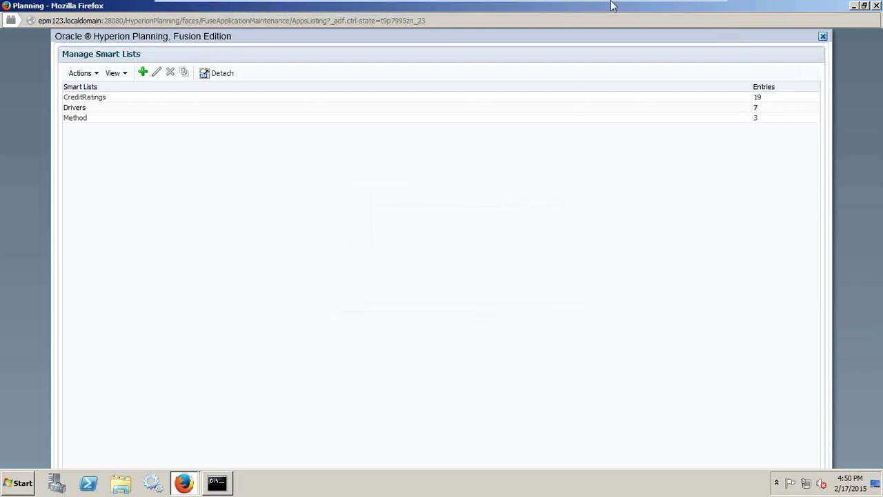